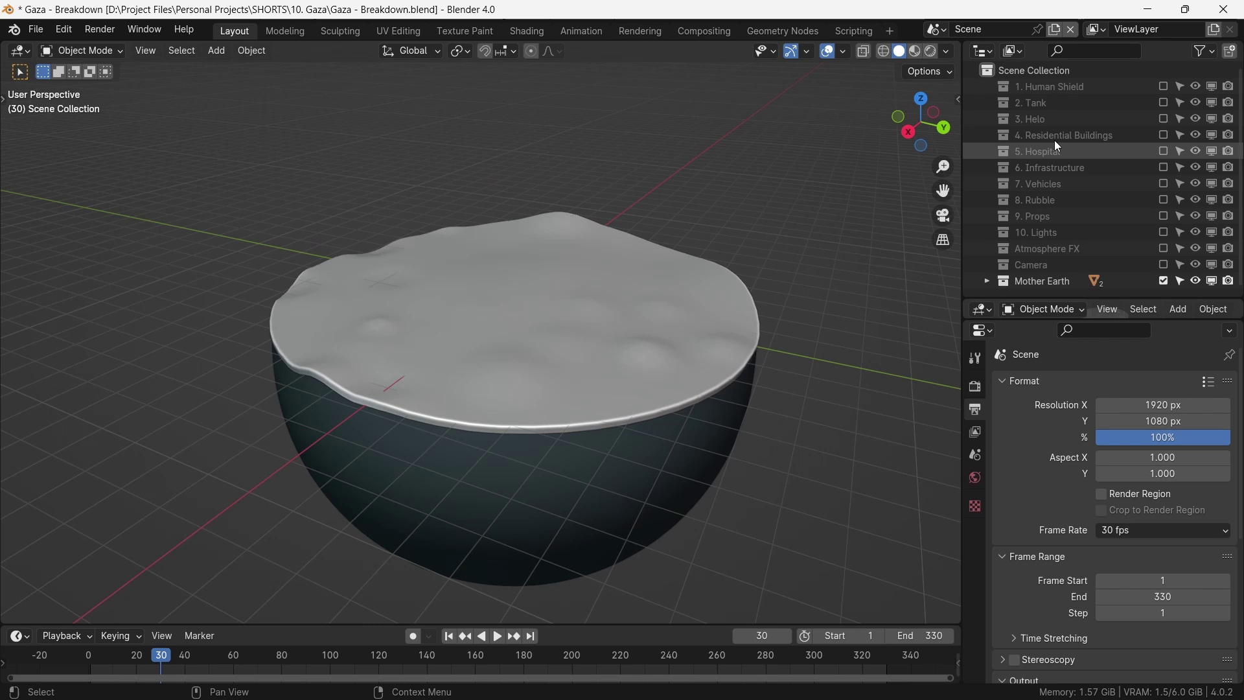
- Re-include the 1. Human Shield, 2. Tank and 3. Helo collections in the Outliner
{"action": "left_click", "coordinate": [1165, 87]}
{"action": "middle_click_drag", "start_coordinate": [531, 267], "coordinate": [566, 332], "text": "ctrl"}
{"action": "scroll", "coordinate": [544, 327], "scroll_direction": "up", "scroll_amount": 4}
{"action": "scroll", "coordinate": [513, 318], "scroll_direction": "up", "scroll_amount": 2}
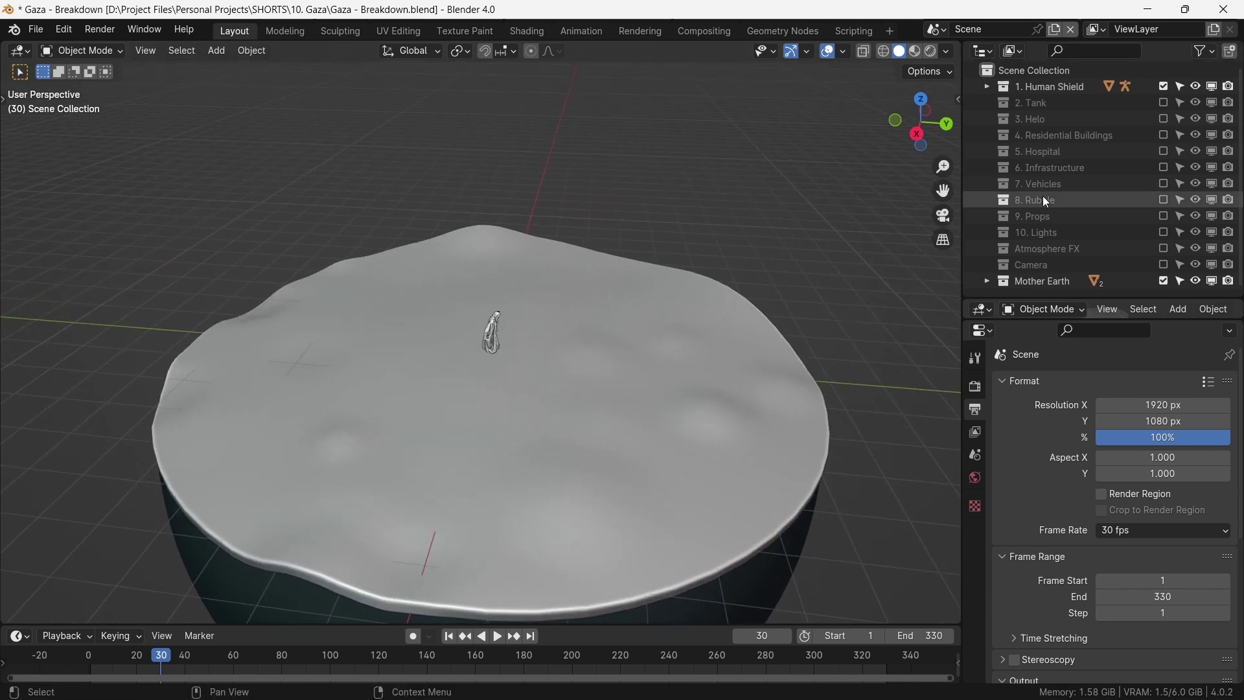
{"action": "left_click", "coordinate": [1163, 102]}
{"action": "mouse_move", "coordinate": [604, 245]}
{"action": "middle_mouse_down"}
{"action": "mouse_move", "coordinate": [561, 248]}
{"action": "mouse_move", "coordinate": [617, 249]}
{"action": "middle_mouse_up"}
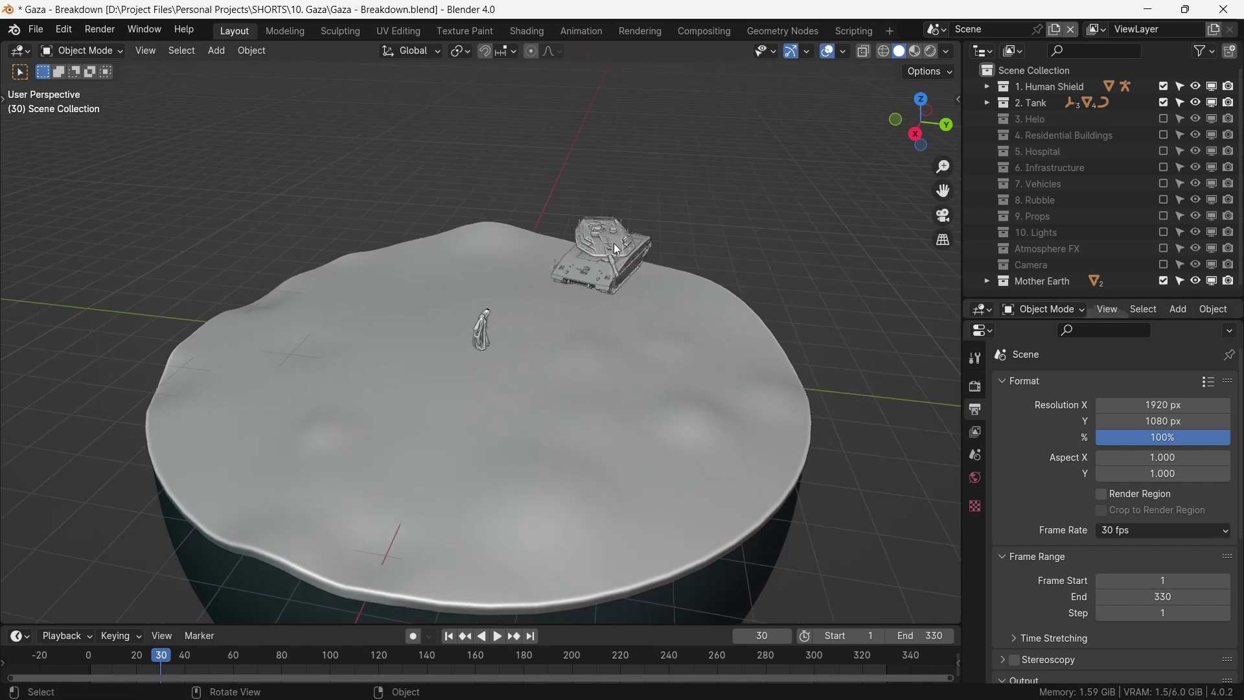
{"action": "left_click", "coordinate": [1165, 118]}
{"action": "middle_click_drag", "start_coordinate": [879, 232], "coordinate": [605, 276]}
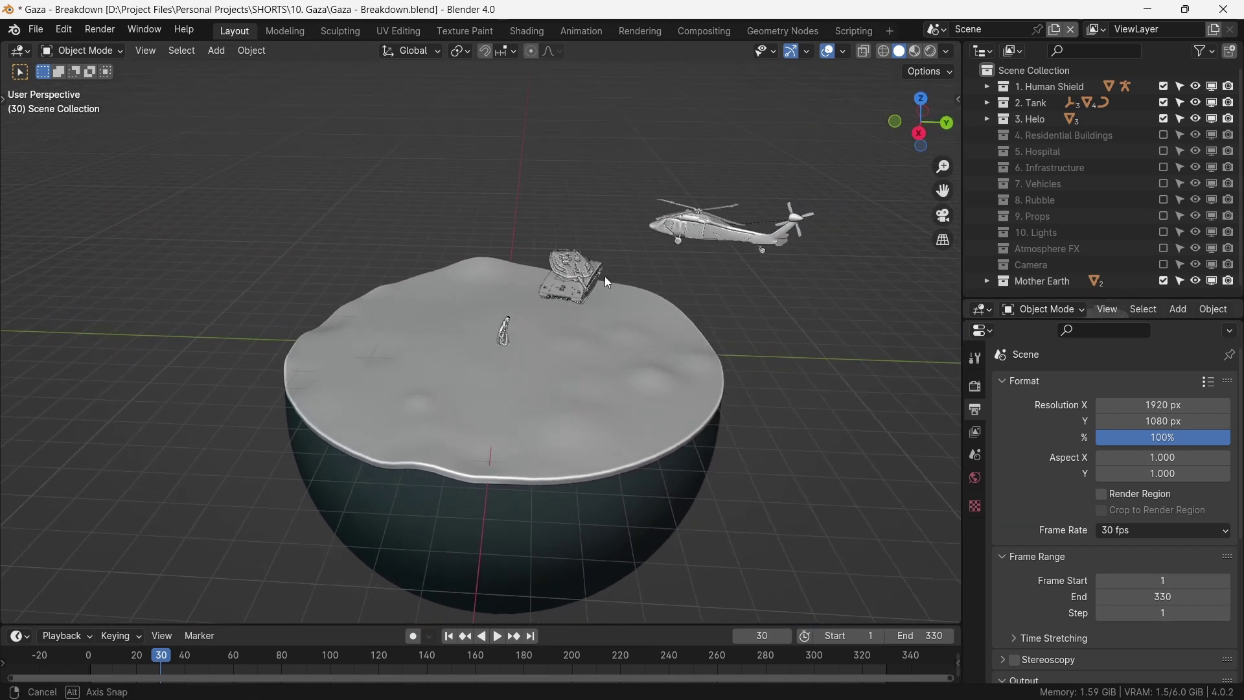
- Re-include collections 4–8: Residential Buildings, Hospital, Infrastructure, Vehicles and Rubble
{"action": "left_click", "coordinate": [1164, 135]}
{"action": "left_click", "coordinate": [1162, 151]}
{"action": "left_click", "coordinate": [1165, 167]}
{"action": "middle_click_drag", "start_coordinate": [818, 343], "coordinate": [712, 353]}
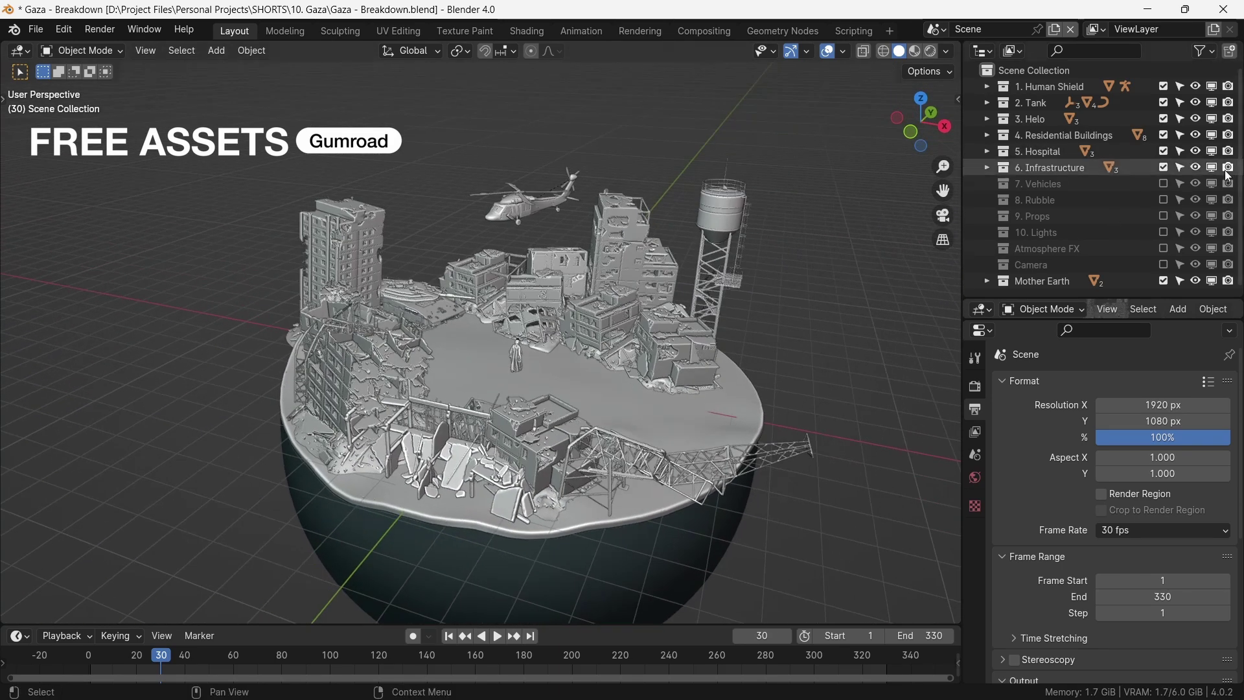
{"action": "left_click", "coordinate": [1164, 184]}
{"action": "mouse_move", "coordinate": [564, 343]}
{"action": "middle_mouse_down"}
{"action": "mouse_move", "coordinate": [574, 360]}
{"action": "mouse_move", "coordinate": [556, 352]}
{"action": "middle_mouse_up"}
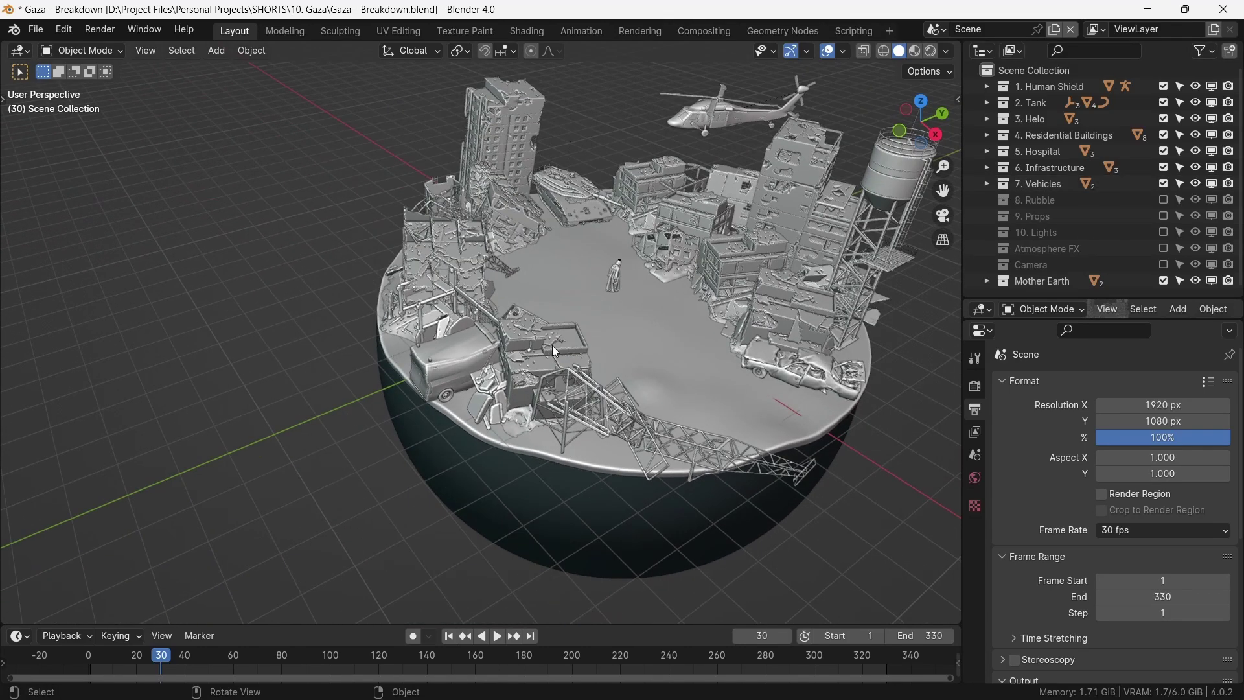
{"action": "left_click", "coordinate": [1165, 200]}
{"action": "middle_click_drag", "start_coordinate": [603, 305], "coordinate": [583, 166]}
{"action": "left_click", "coordinate": [853, 329]}
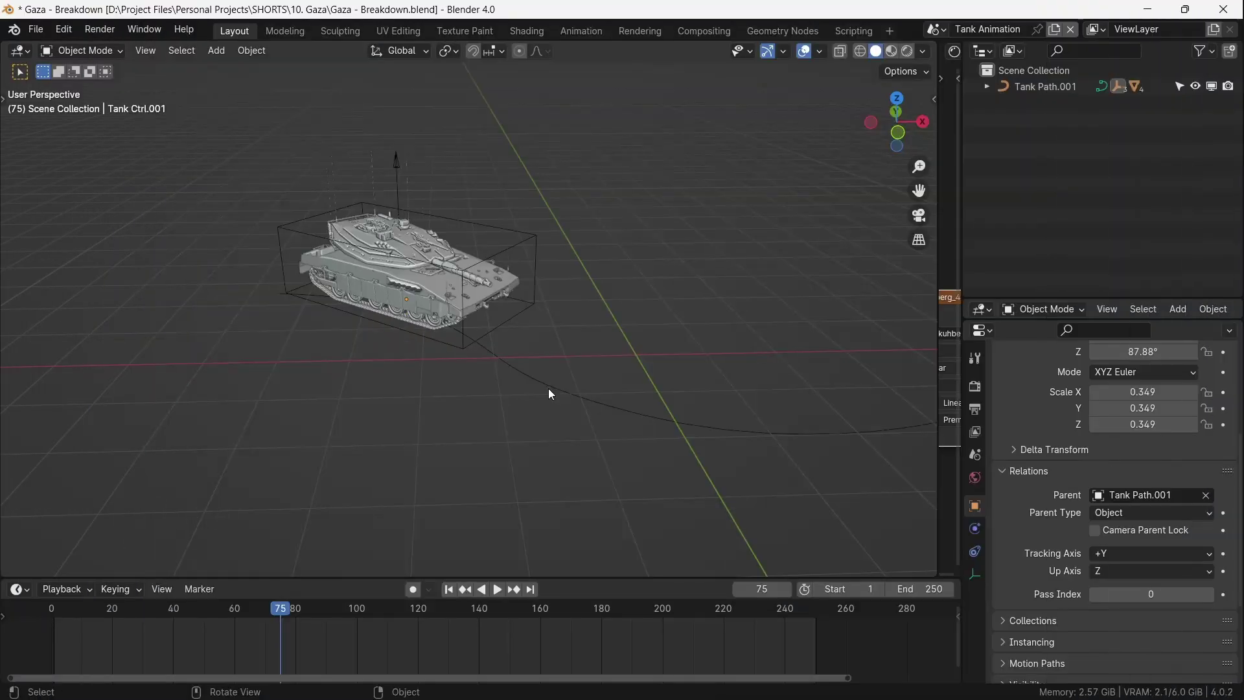
{"action": "middle_click_drag", "start_coordinate": [541, 415], "coordinate": [458, 407]}
{"action": "key", "text": "Tab"}
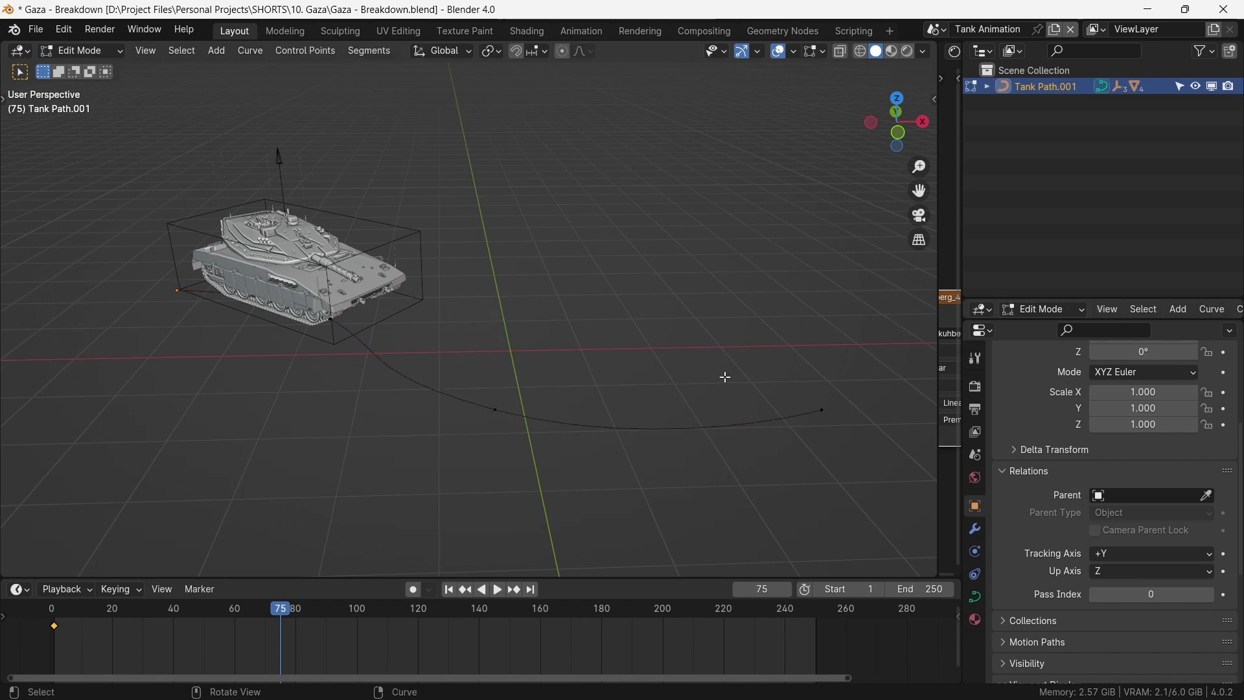
{"action": "middle_click_drag", "start_coordinate": [387, 339], "coordinate": [323, 283]}
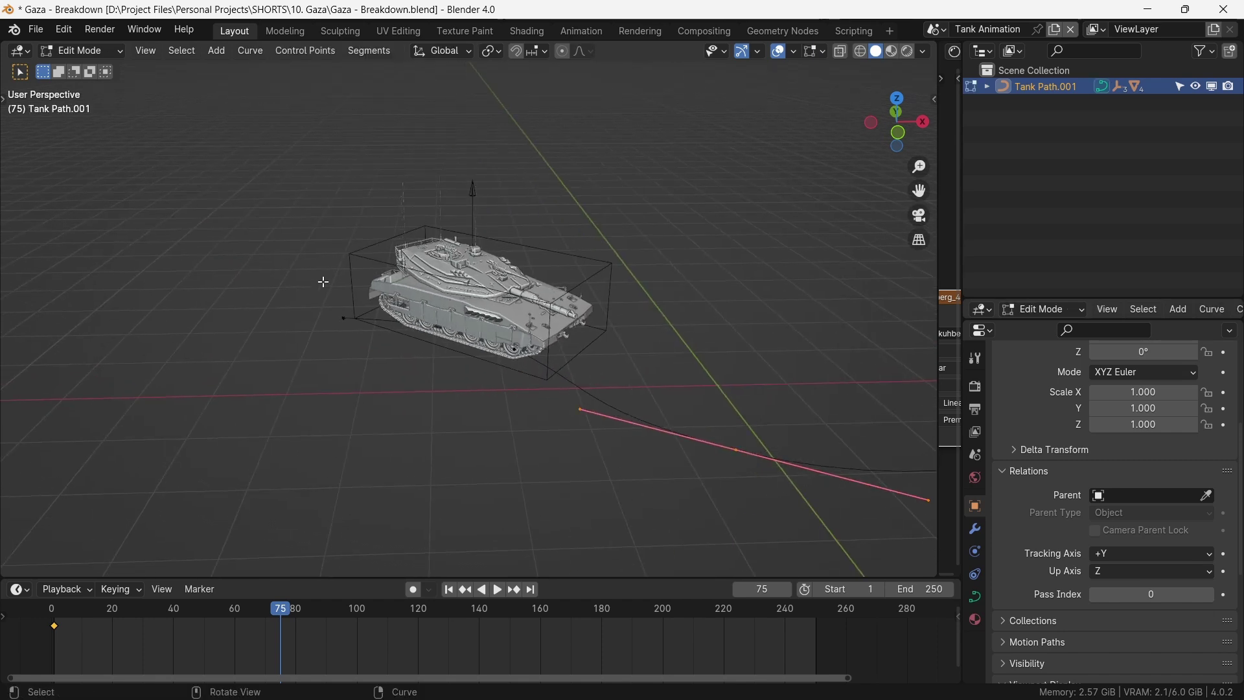
{"action": "middle_click_drag", "start_coordinate": [594, 369], "coordinate": [530, 310]}
{"action": "key", "text": "ctrl+Tab"}
{"action": "left_click", "coordinate": [522, 220]}
{"action": "left_click", "coordinate": [481, 344]}
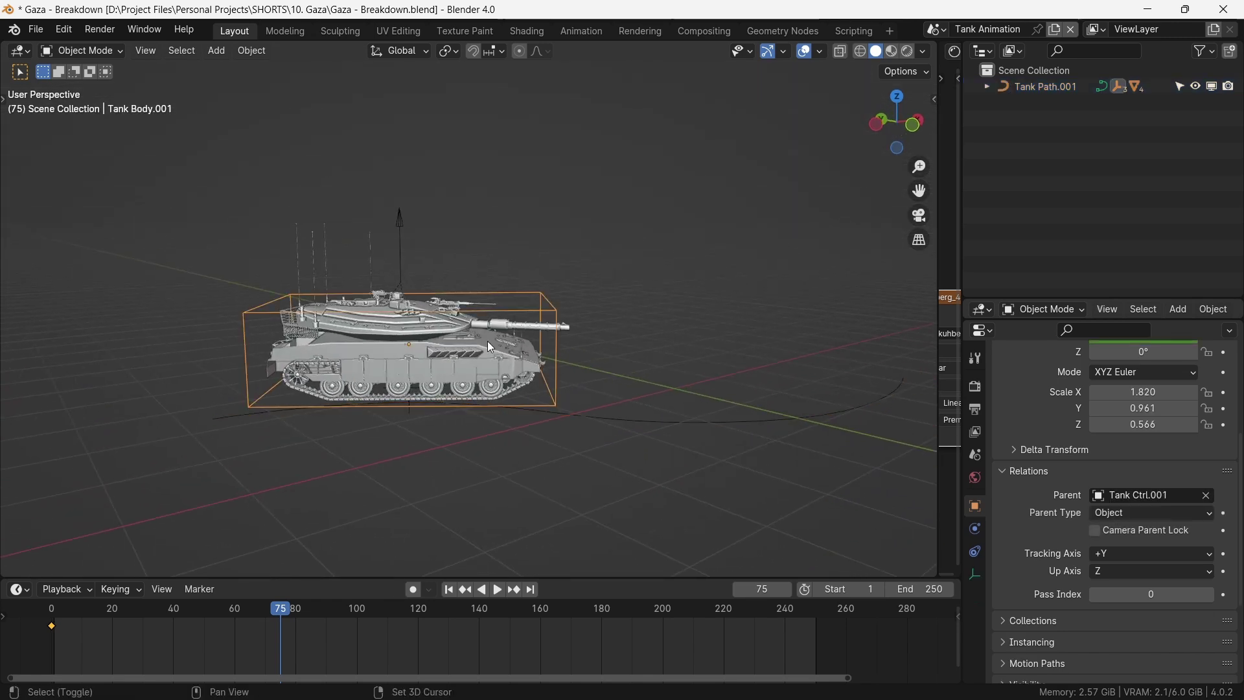
{"action": "scroll", "coordinate": [467, 362], "scroll_direction": "up", "scroll_amount": 1}
{"action": "left_click", "coordinate": [467, 404]}
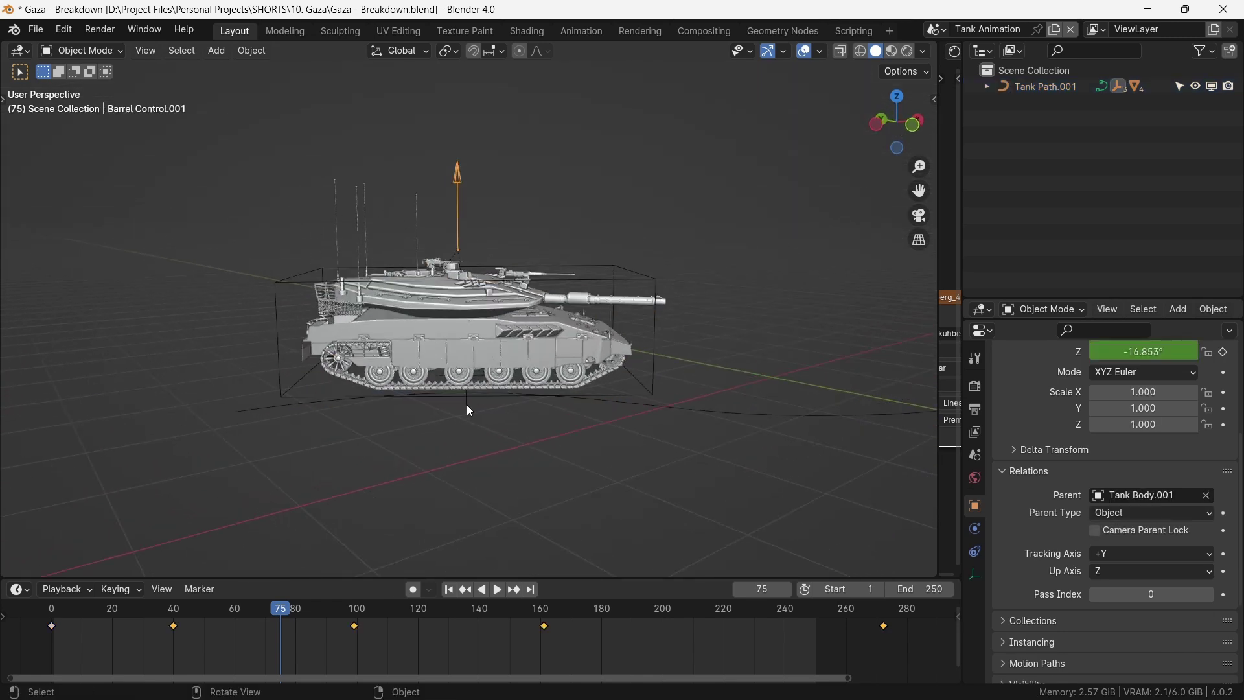
{"action": "left_click", "coordinate": [467, 404]}
{"action": "scroll", "coordinate": [583, 298], "scroll_direction": "up", "scroll_amount": 1}
{"action": "left_click", "coordinate": [538, 309]}
{"action": "key", "text": "g"}
{"action": "key", "text": "Escape"}
{"action": "left_click", "coordinate": [445, 160]}
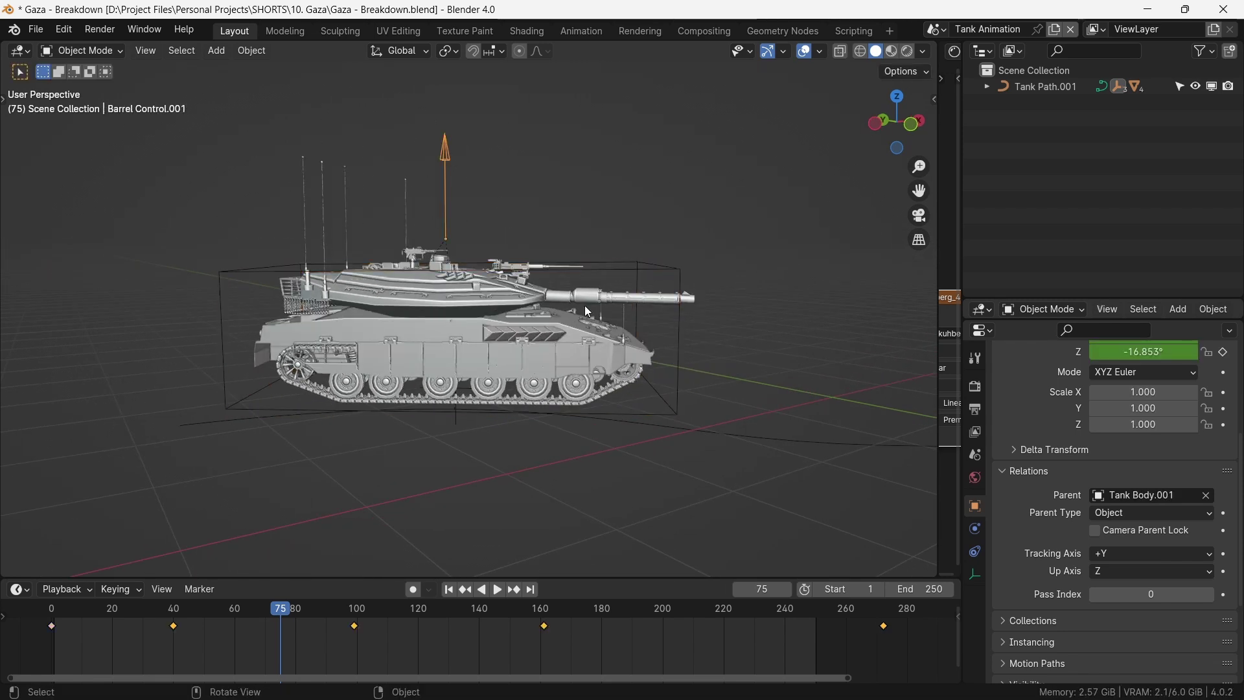
{"action": "key", "text": "g"}
{"action": "key", "text": "Escape"}
{"action": "left_click", "coordinate": [668, 271]}
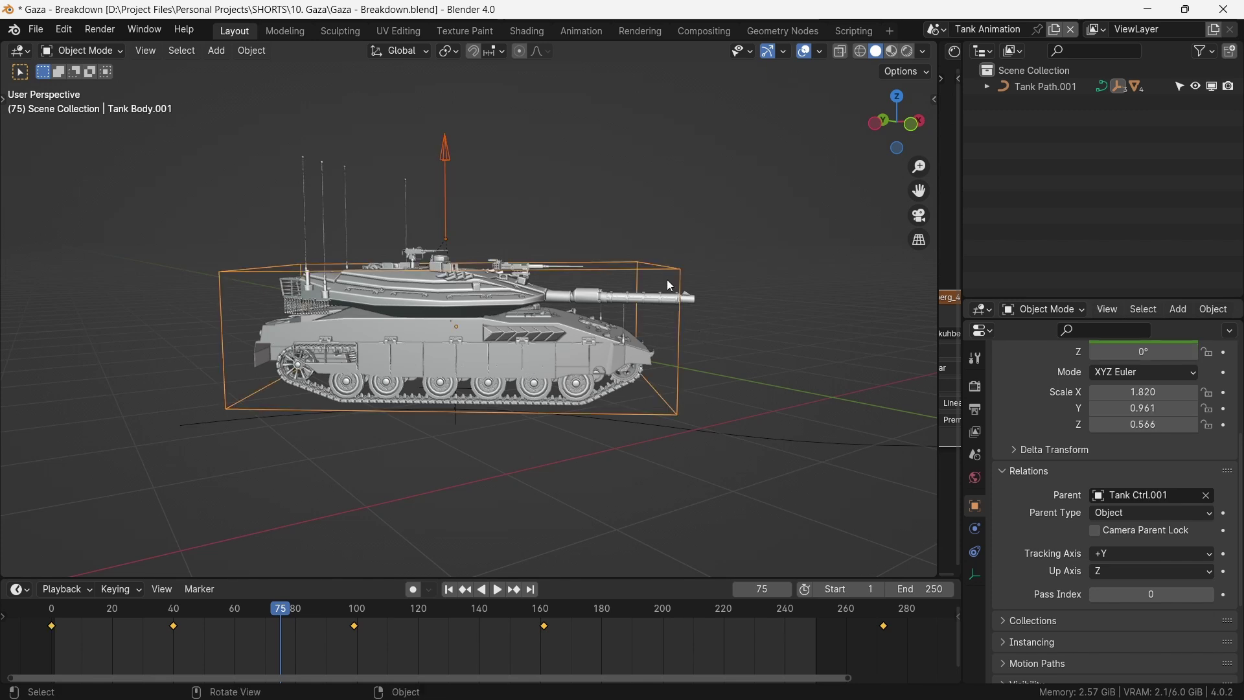
{"action": "key", "text": "g"}
{"action": "key", "text": "Escape"}
{"action": "middle_click_drag", "start_coordinate": [509, 423], "coordinate": [455, 482]}
{"action": "left_click", "coordinate": [455, 434], "text": "shift"}
{"action": "middle_click_drag", "start_coordinate": [421, 425], "coordinate": [842, 421]}
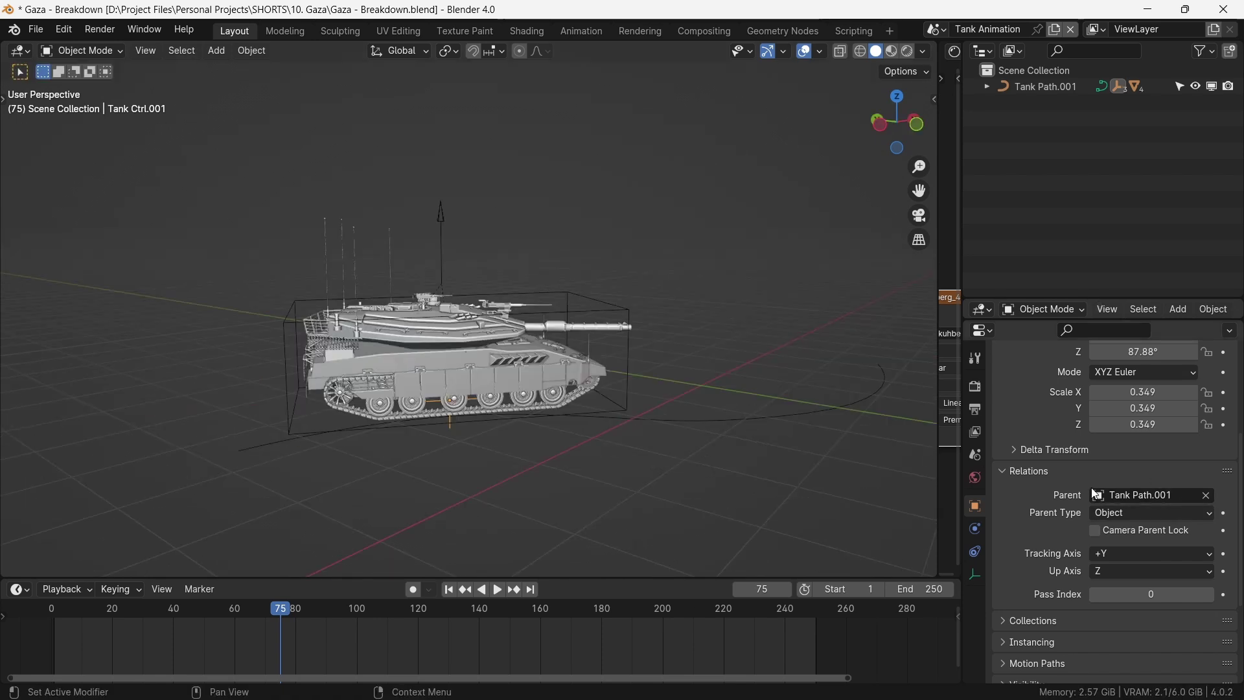
- Slide the tank along Tank Path.001 by changing its Path Animation Evaluation Time
{"action": "left_click", "coordinate": [639, 417]}
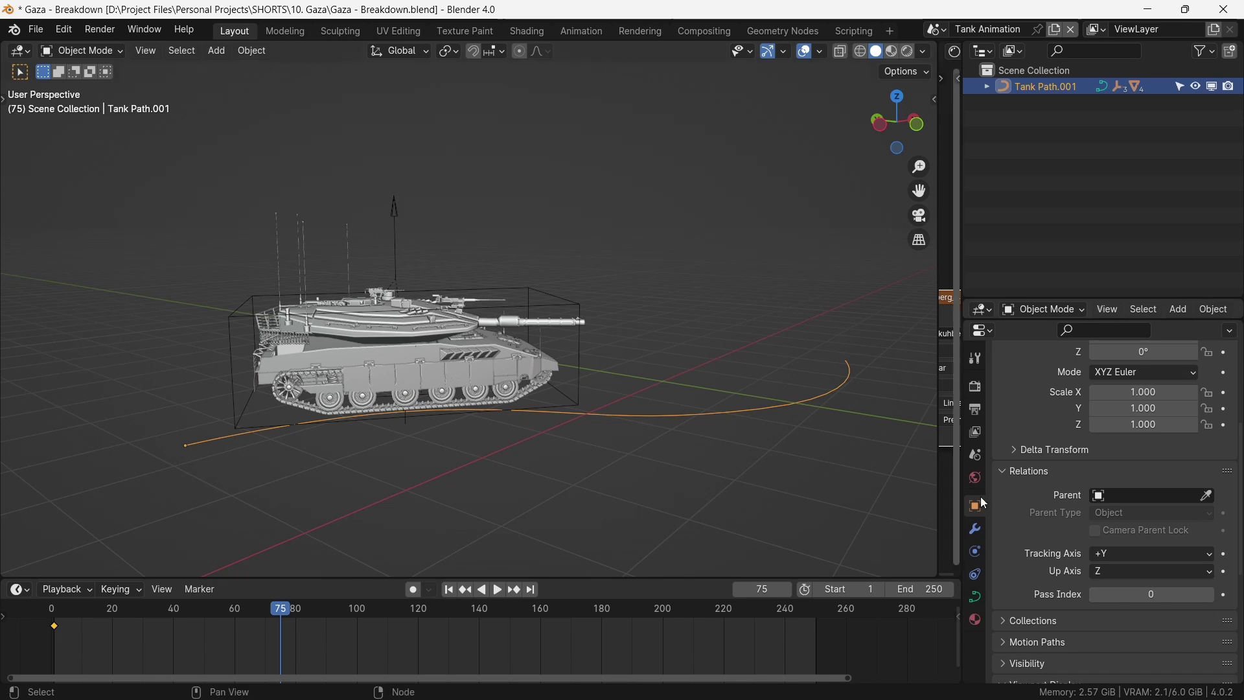
{"action": "left_click", "coordinate": [977, 596]}
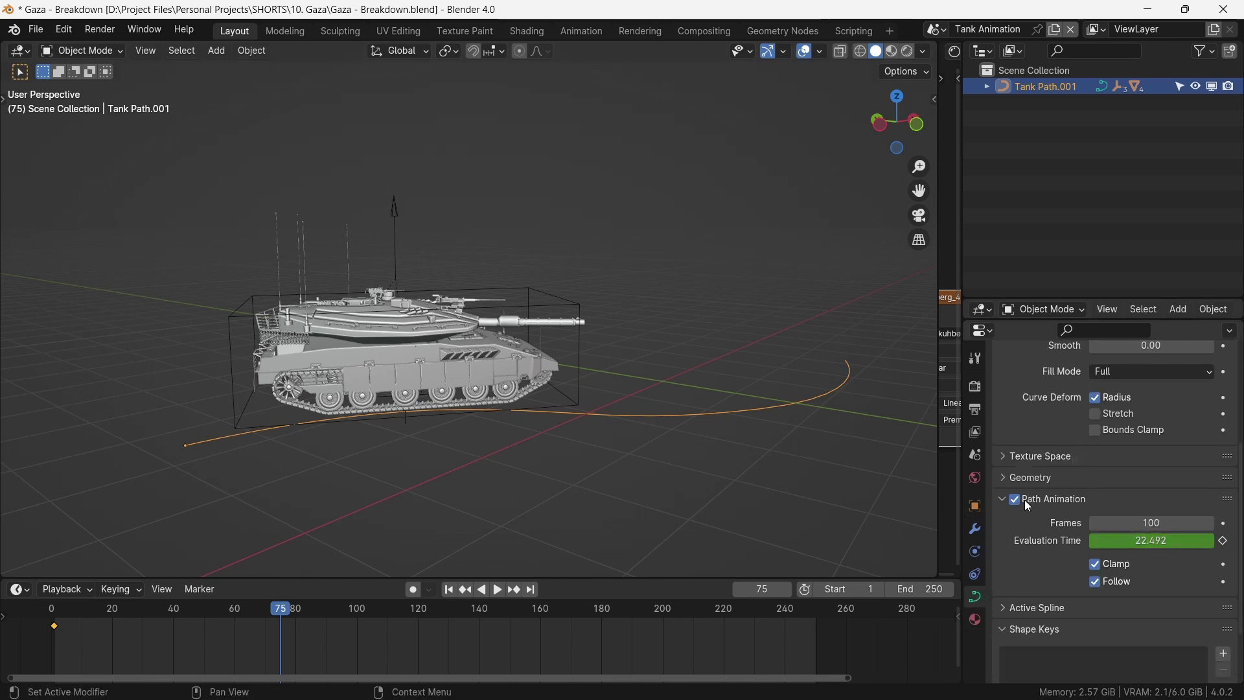
{"action": "left_click_drag", "start_coordinate": [1146, 541], "coordinate": [1112, 568]}
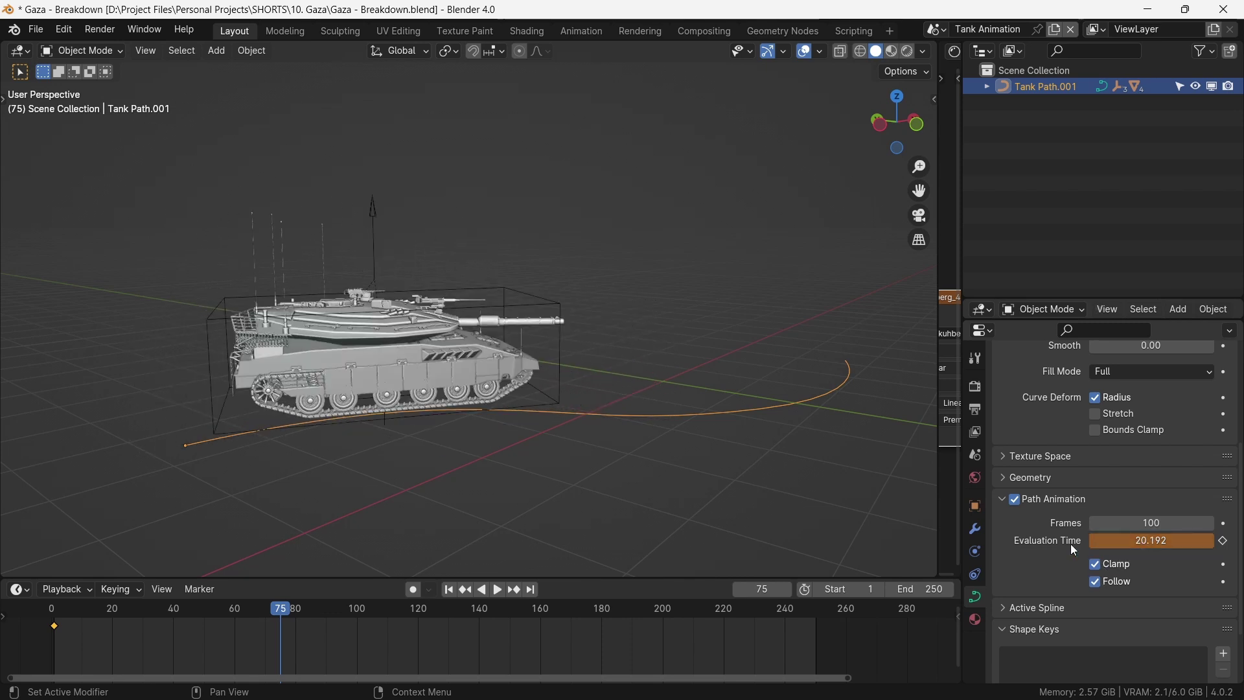
{"action": "middle_click_drag", "start_coordinate": [571, 433], "coordinate": [489, 458]}
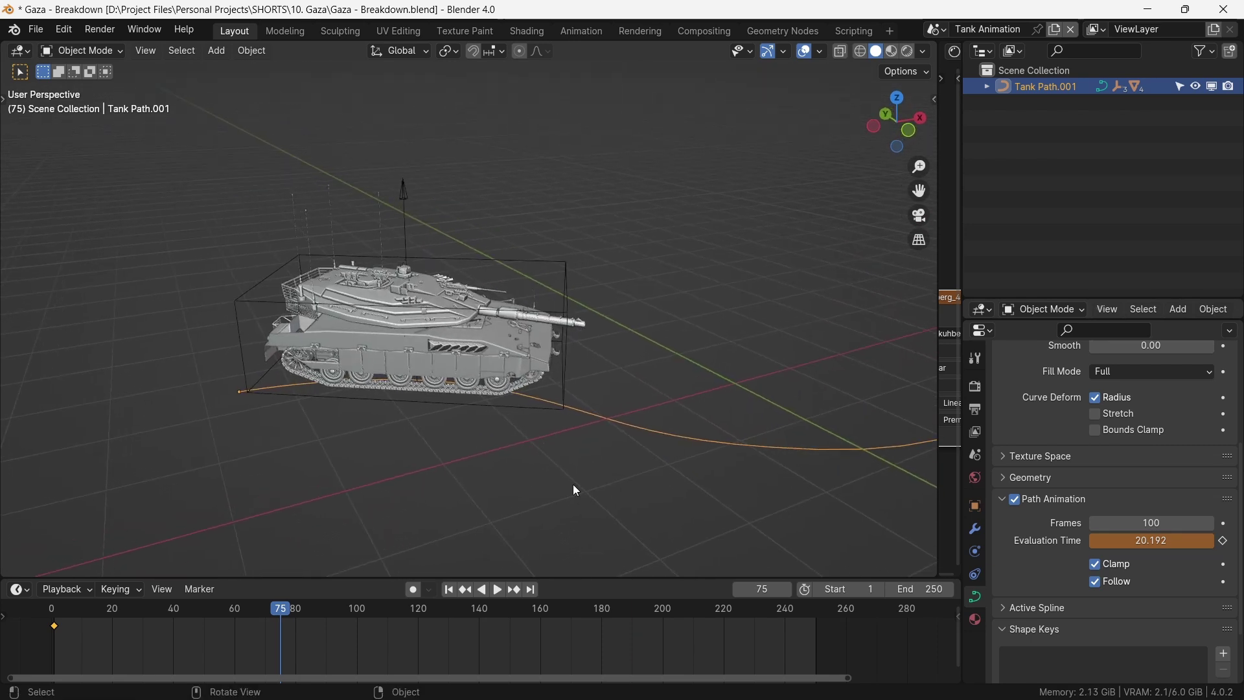
{"action": "mouse_move", "coordinate": [1158, 546]}
{"action": "left_mouse_down"}
{"action": "mouse_move", "coordinate": [1228, 546]}
{"action": "mouse_move", "coordinate": [1114, 546]}
{"action": "mouse_move", "coordinate": [1189, 546]}
{"action": "mouse_move", "coordinate": [1160, 546]}
{"action": "mouse_move", "coordinate": [1160, 536]}
{"action": "left_mouse_up"}
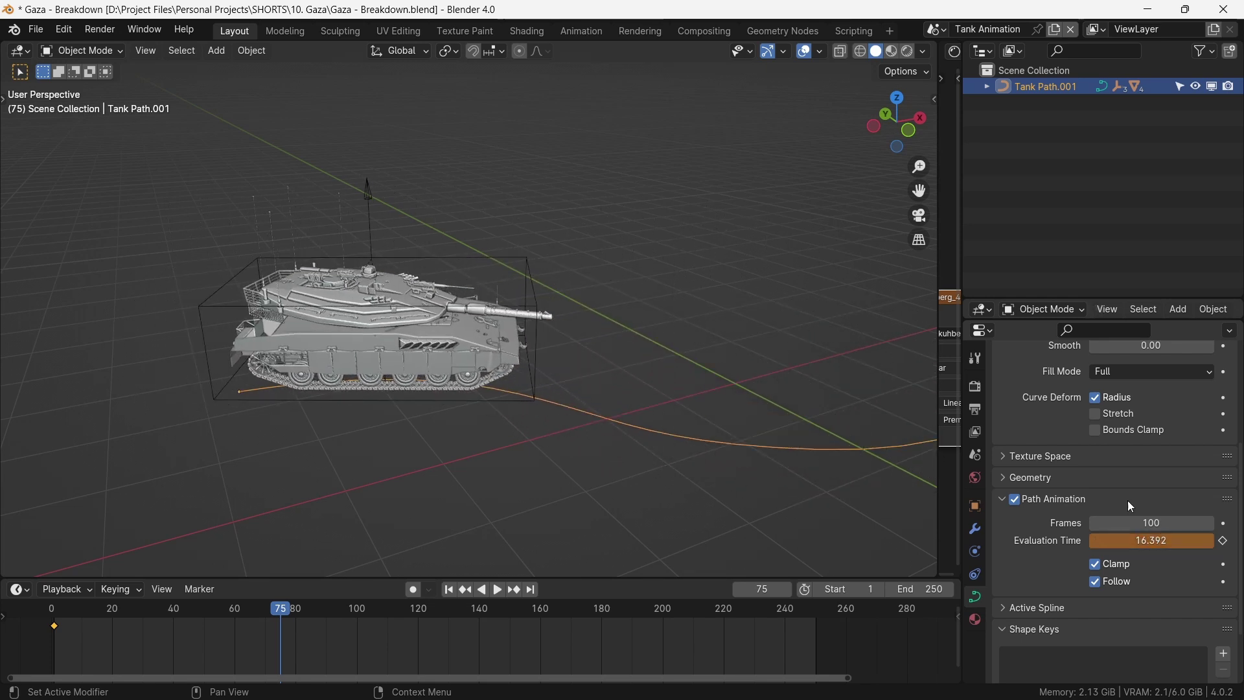
- Rotate Barrel Control.001 -30° about global Z and play the tank animation
{"action": "left_click", "coordinate": [383, 212]}
{"action": "key", "text": "z"}
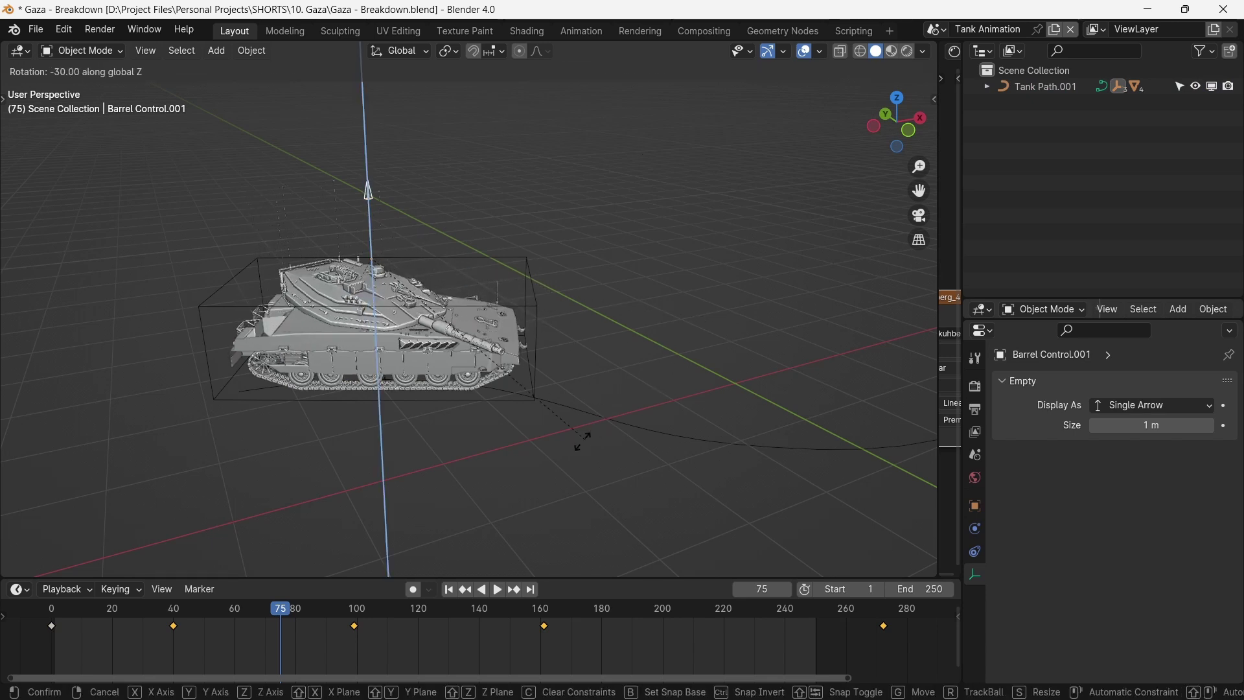
{"action": "left_click", "coordinate": [645, 243]}
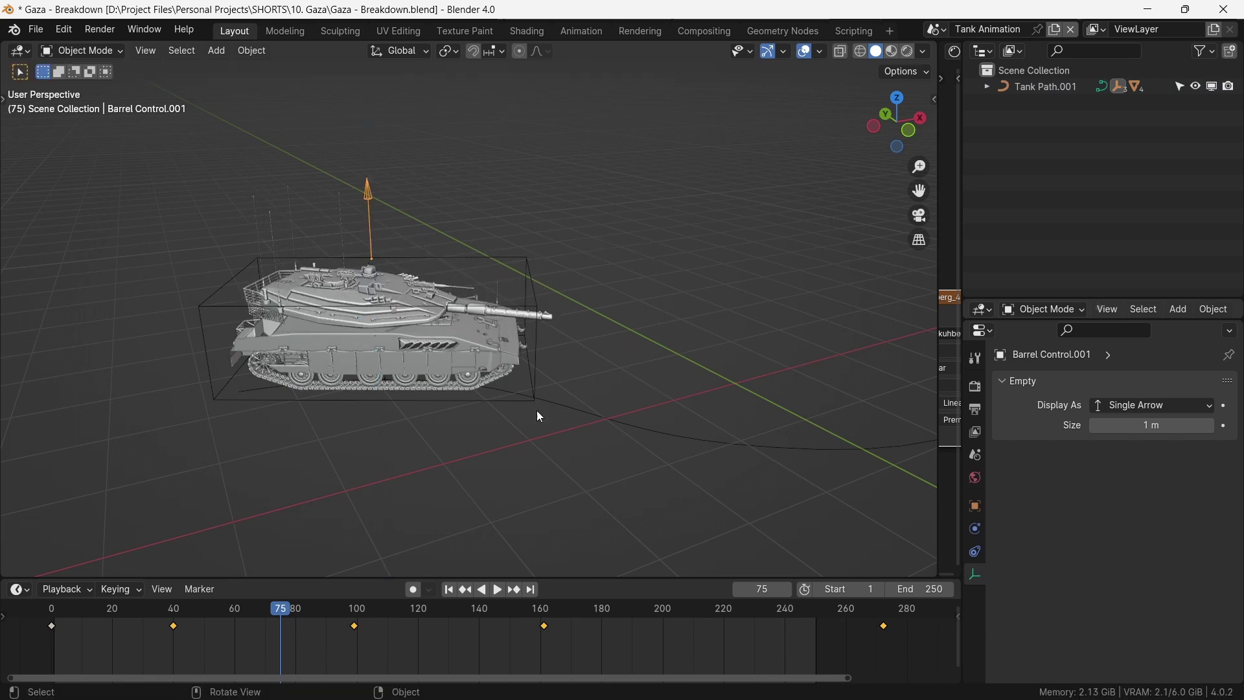
{"action": "left_click_drag", "start_coordinate": [278, 621], "coordinate": [127, 622]}
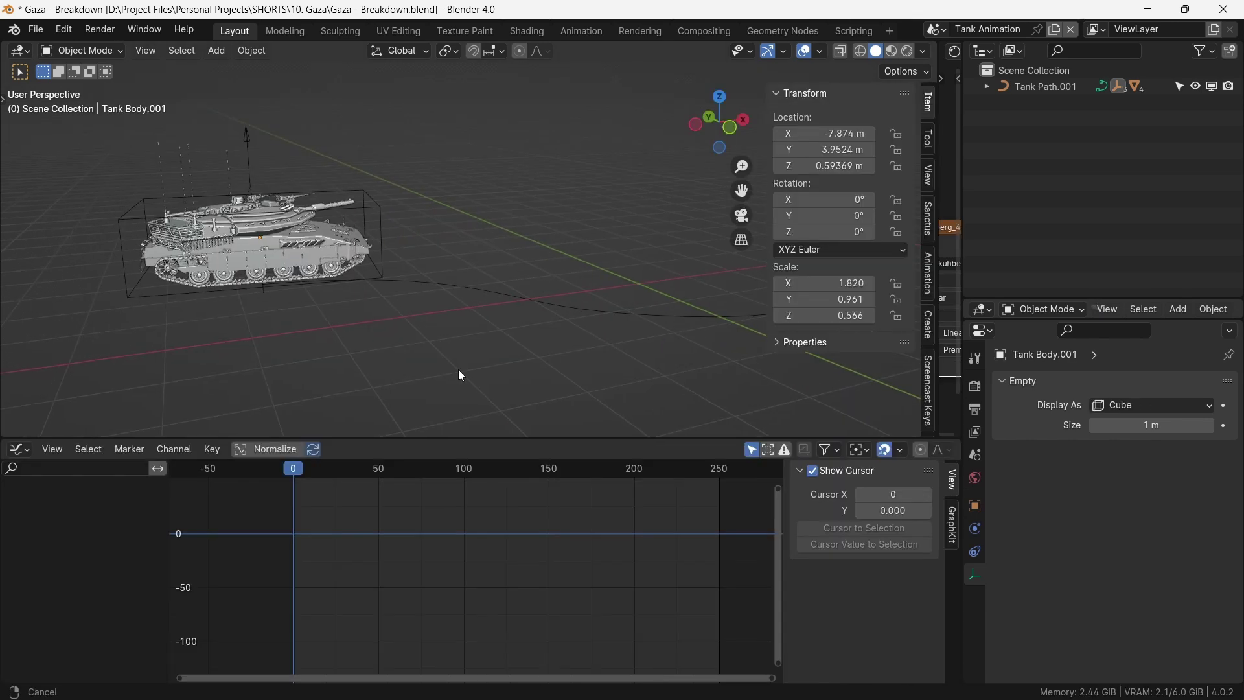
{"action": "key", "text": "space"}
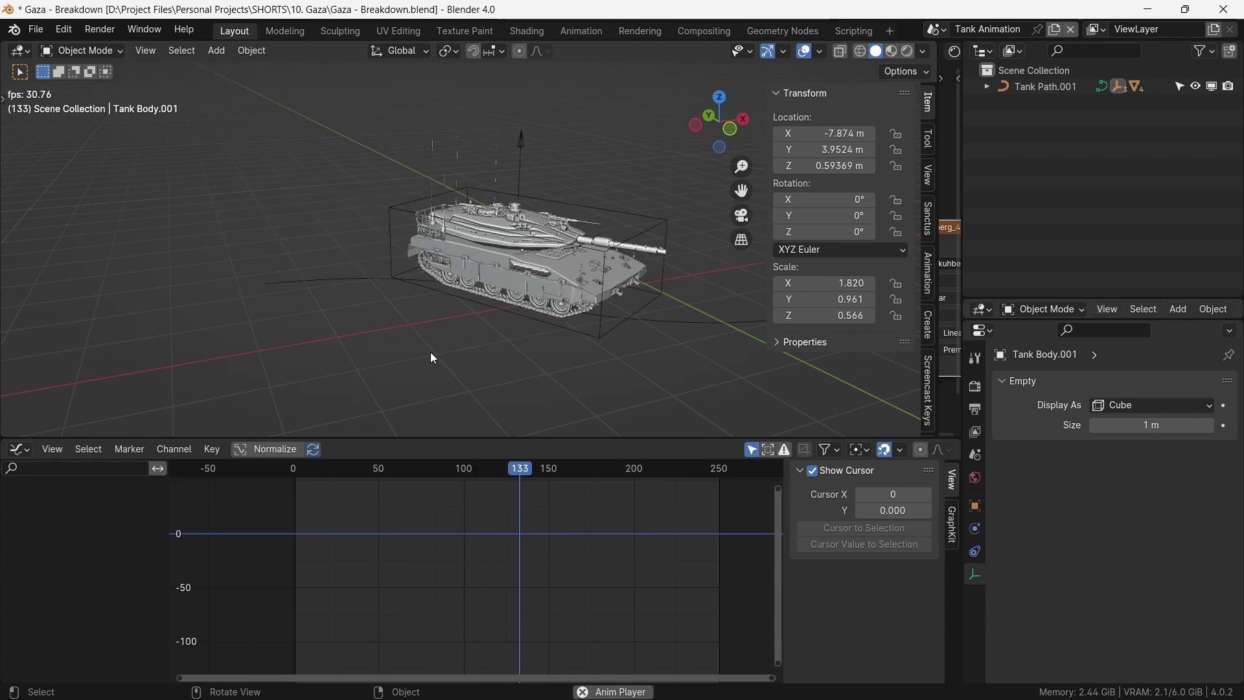
- Stop playback, rewind to frame 0 and keyframe Tank Body.001's Y rotation
{"action": "key", "text": "space"}
{"action": "left_click_drag", "start_coordinate": [578, 482], "coordinate": [293, 478]}
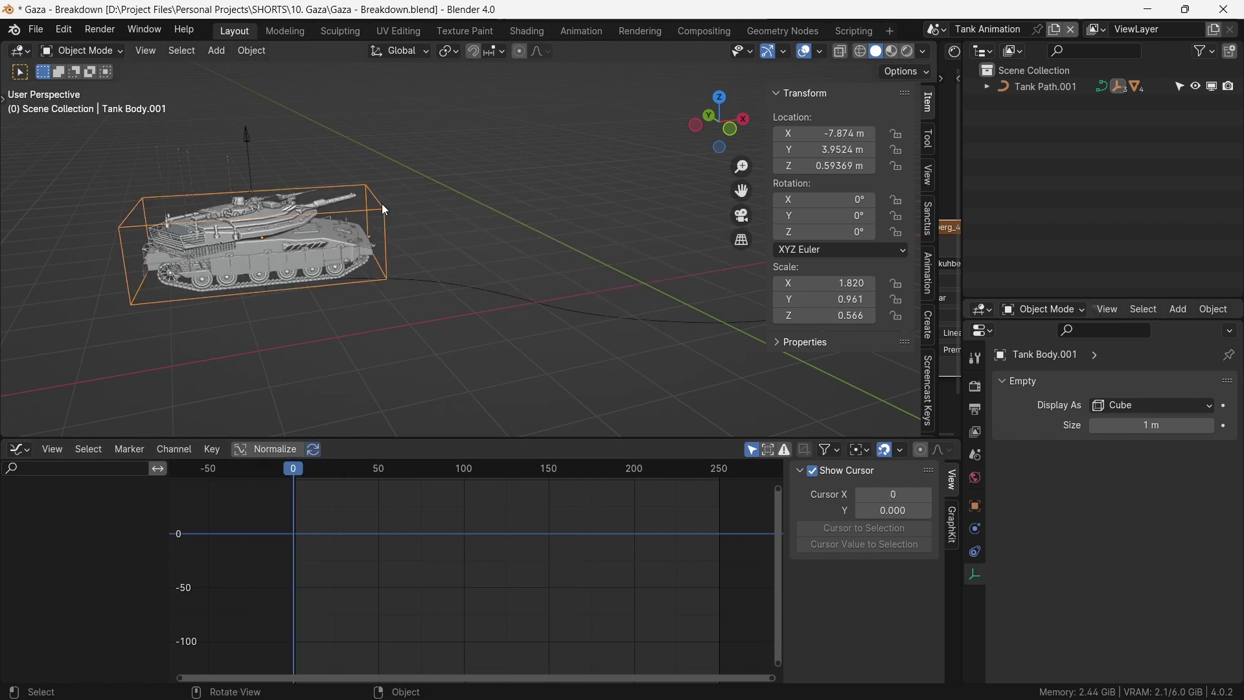
{"action": "right_click", "coordinate": [836, 214]}
{"action": "left_click", "coordinate": [804, 213]}
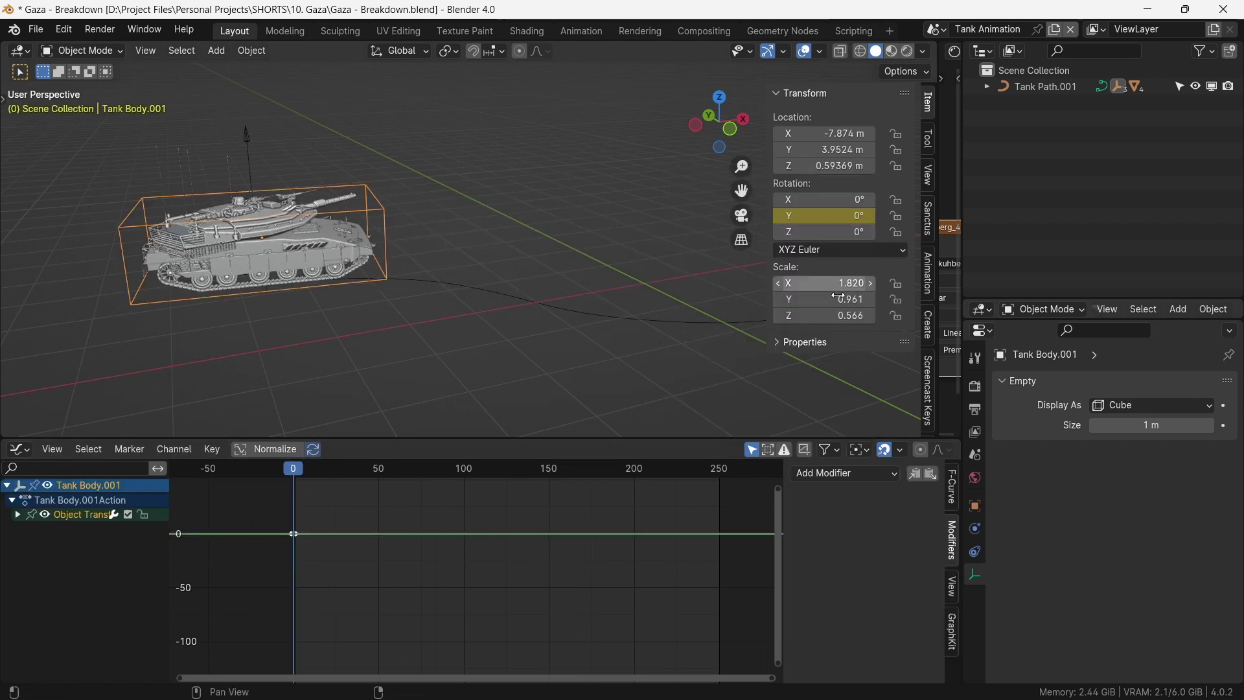
- Add a Noise modifier with Scale 10.100 to the Y Euler Rotation curve
{"action": "left_click", "coordinate": [56, 541]}
{"action": "left_click", "coordinate": [17, 515]}
{"action": "left_click", "coordinate": [875, 477]}
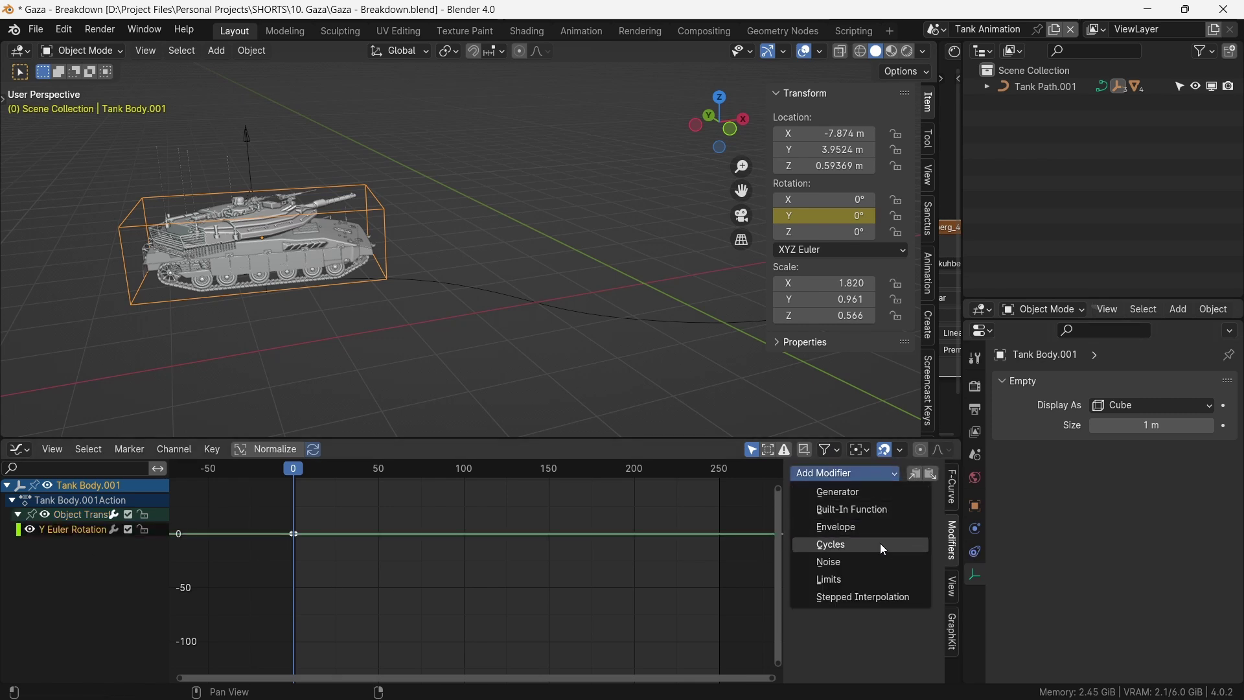
{"action": "left_click", "coordinate": [858, 563]}
{"action": "left_click_drag", "start_coordinate": [893, 544], "coordinate": [842, 578]}
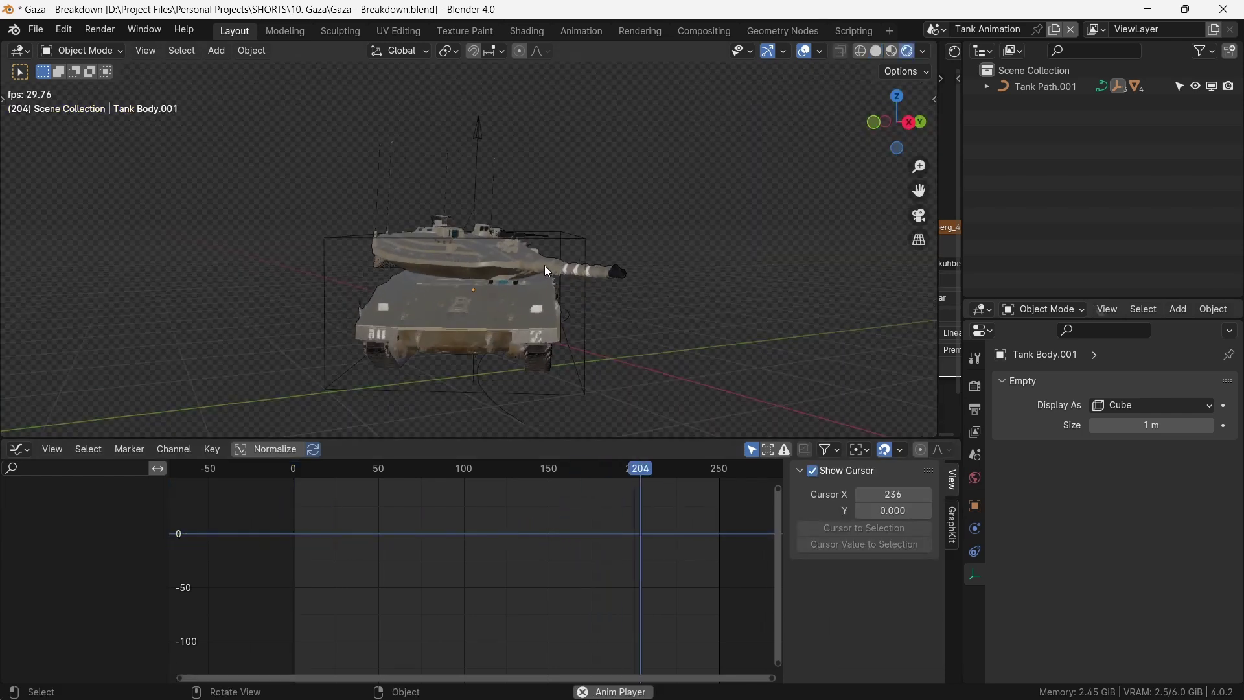
{"action": "middle_click_drag", "start_coordinate": [555, 267], "coordinate": [558, 271]}
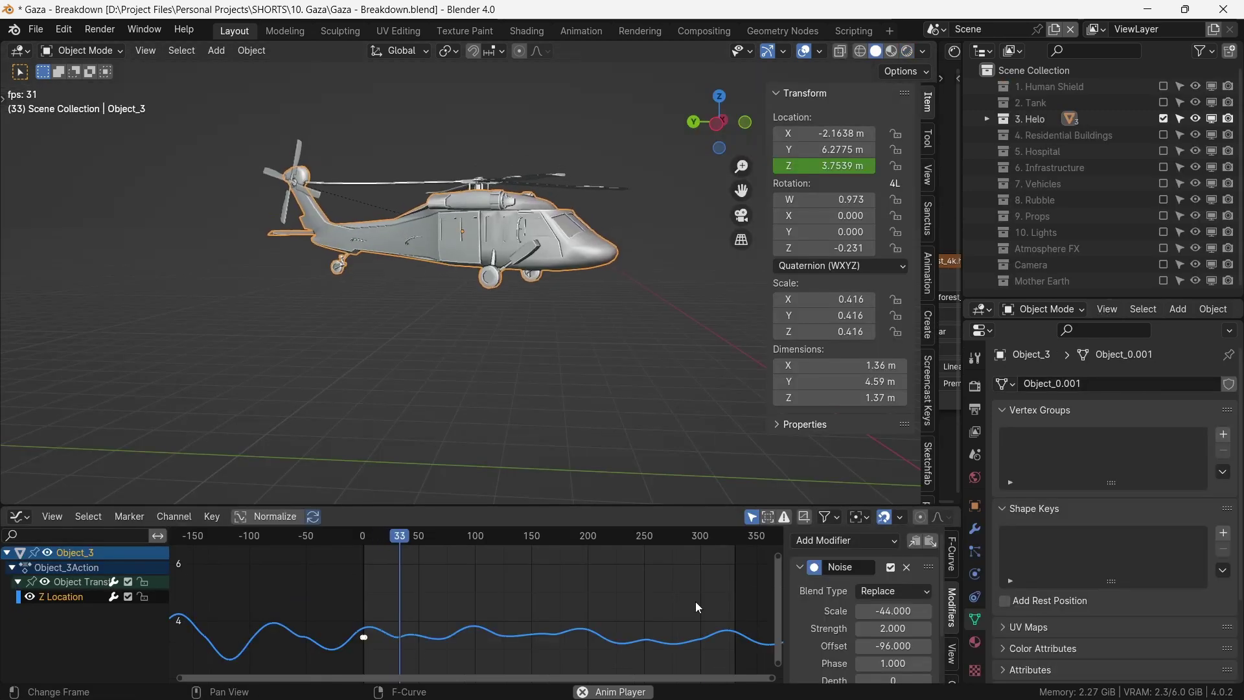
- Select Heli_MainRotor and turn its Z rotation to about -47°, then view the hooded child
{"action": "middle_click_drag", "start_coordinate": [510, 324], "coordinate": [525, 291]}
{"action": "left_click", "coordinate": [596, 325]}
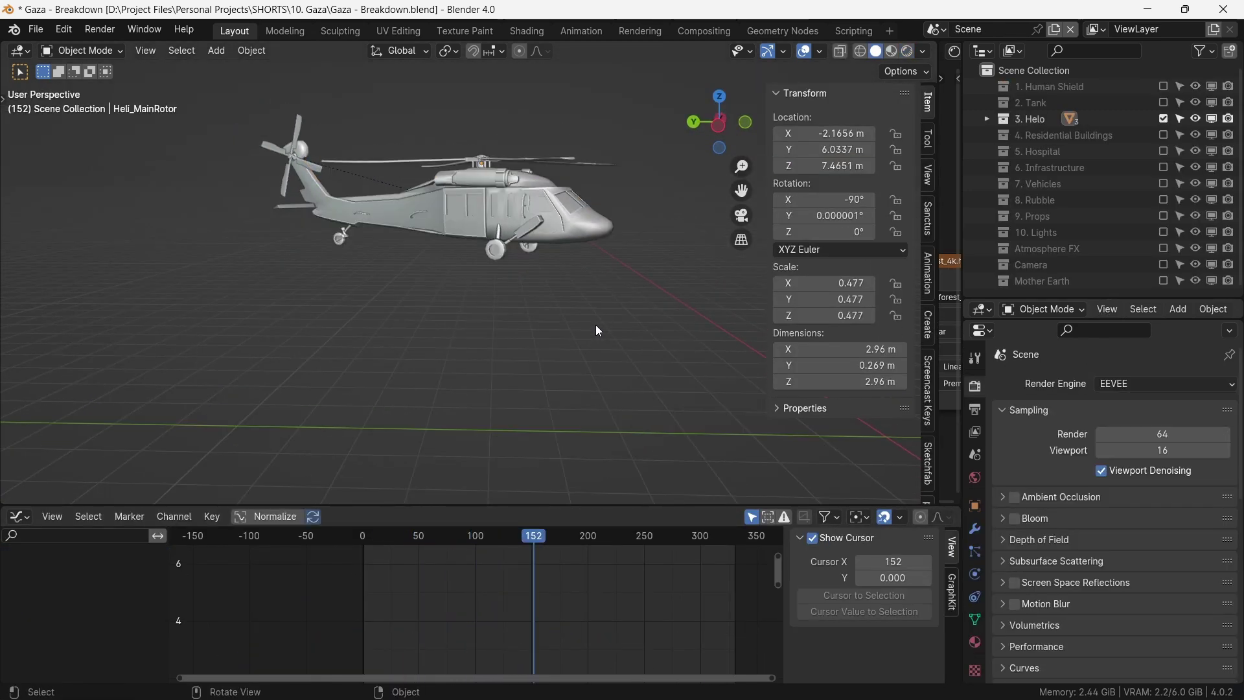
{"action": "left_click", "coordinate": [532, 179]}
{"action": "middle_click_drag", "start_coordinate": [531, 180], "coordinate": [656, 231]}
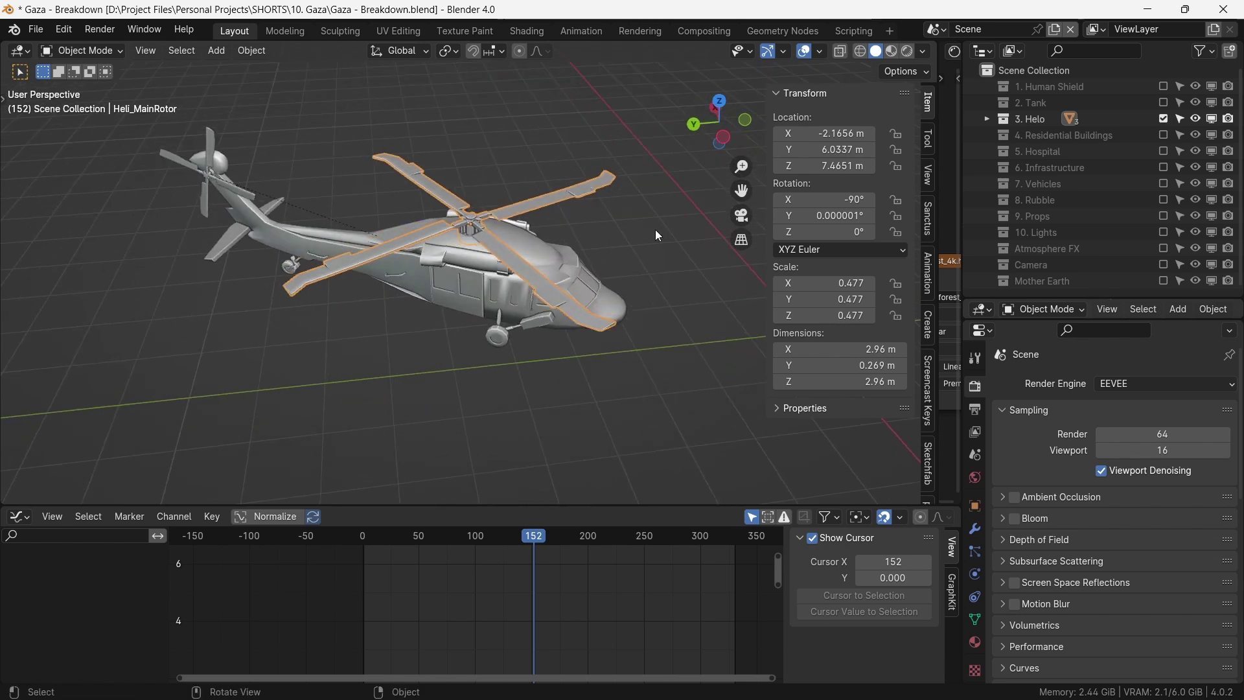
{"action": "mouse_move", "coordinate": [818, 234]}
{"action": "left_mouse_down"}
{"action": "mouse_move", "coordinate": [787, 234]}
{"action": "mouse_move", "coordinate": [828, 234]}
{"action": "left_mouse_up"}
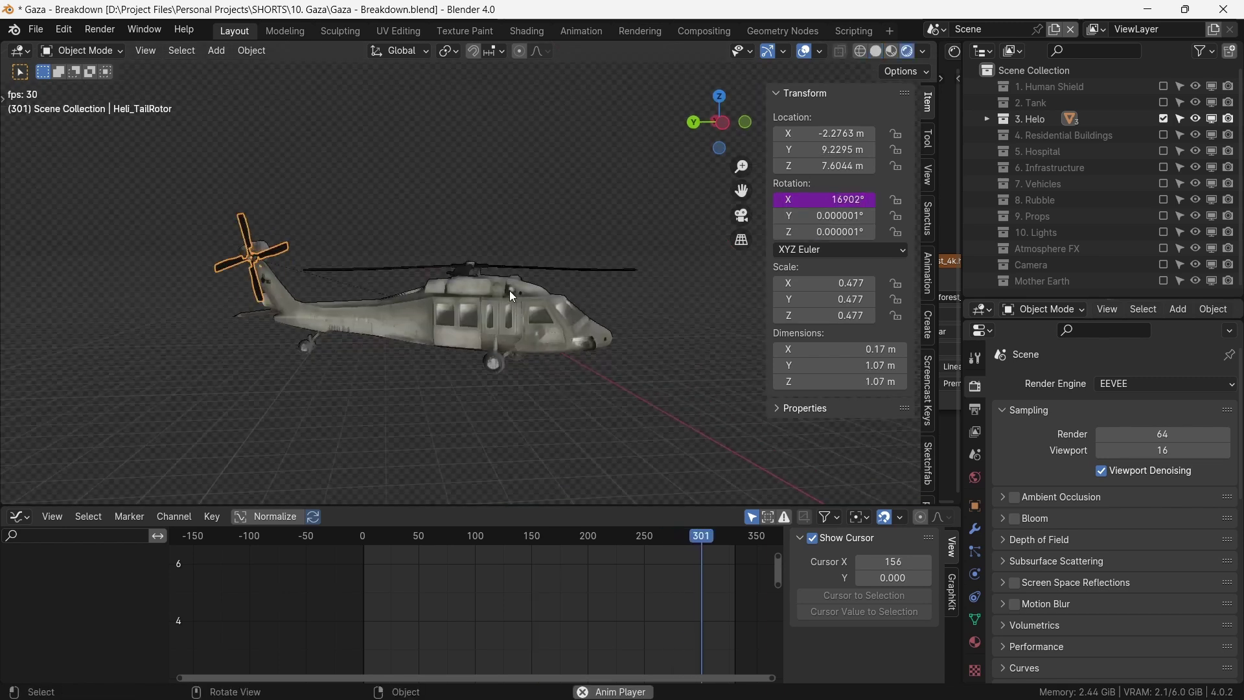
{"action": "middle_click_drag", "start_coordinate": [547, 353], "coordinate": [316, 279]}
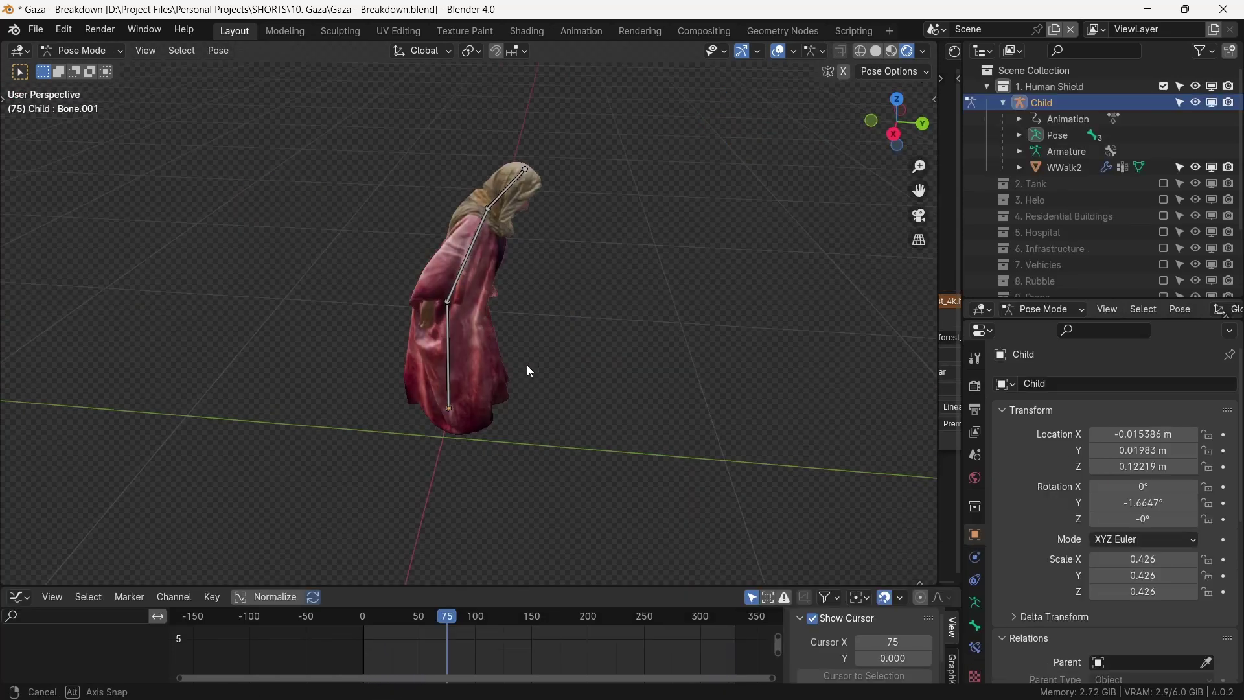
{"action": "middle_click_drag", "start_coordinate": [526, 364], "coordinate": [528, 326]}
- Select the child's Bone.001 and switch the viewport to Solid shading
{"action": "left_click", "coordinate": [503, 215]}
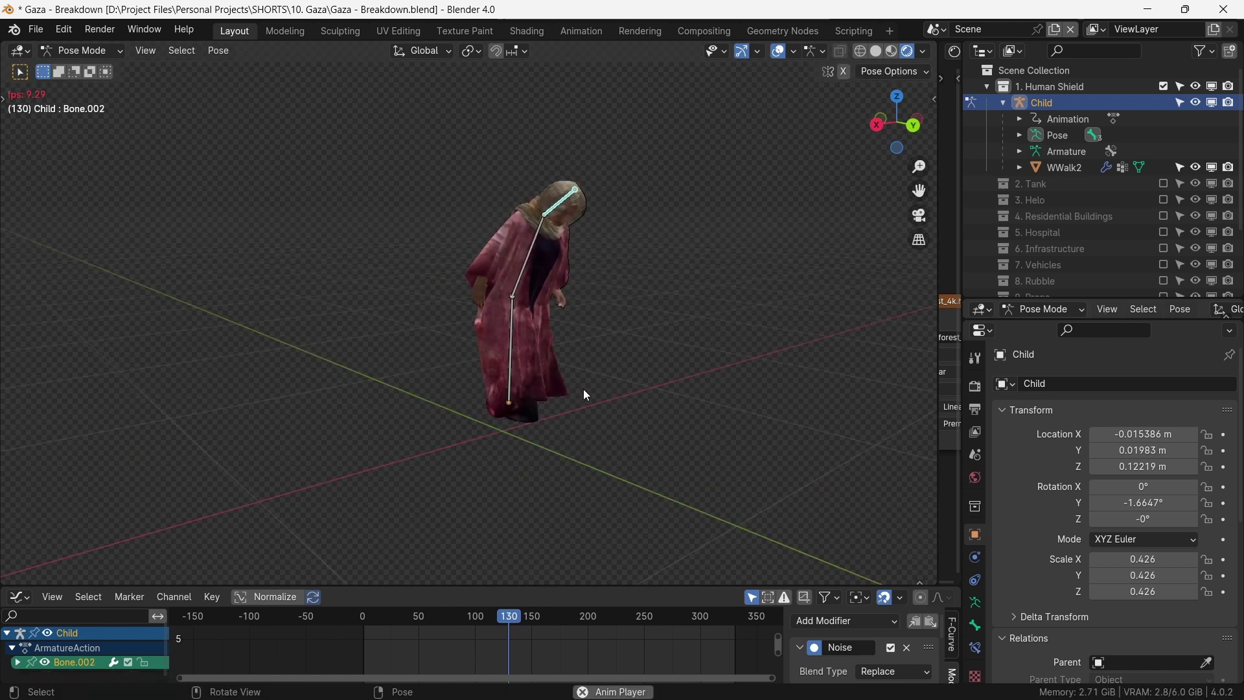
{"action": "key", "text": "z"}
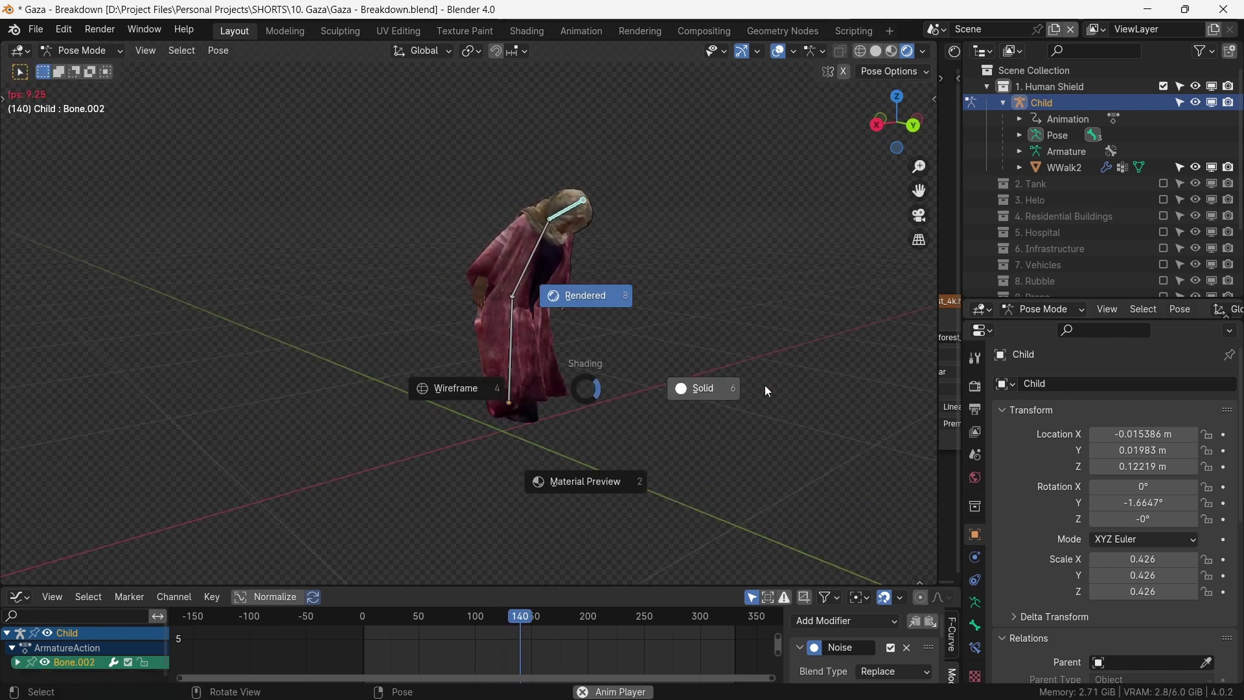
{"action": "left_click", "coordinate": [764, 385]}
{"action": "middle_click_drag", "start_coordinate": [545, 382], "coordinate": [600, 384]}
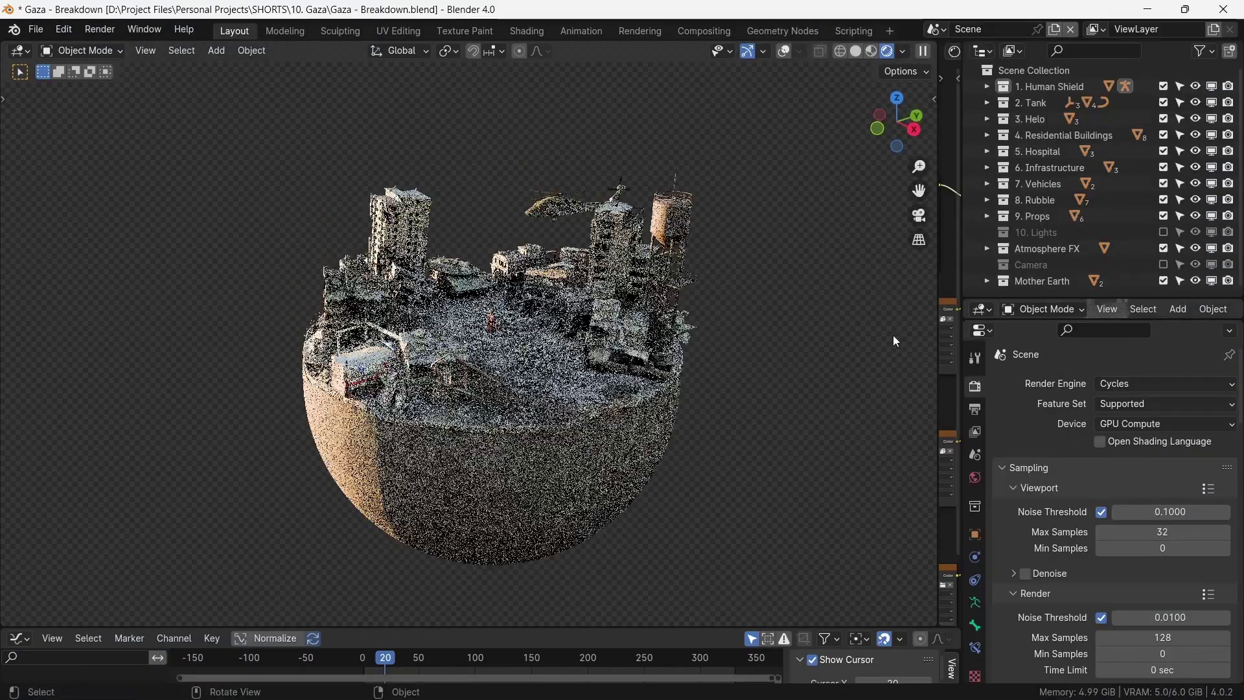
- Widen the World Shader Editor by moving its area border to the left
{"action": "left_click_drag", "start_coordinate": [937, 276], "coordinate": [464, 328]}
- Connect the second, third and fourth Background nodes to World Output in turn, ending on the second
{"action": "scroll", "coordinate": [254, 348], "scroll_direction": "up", "scroll_amount": 6}
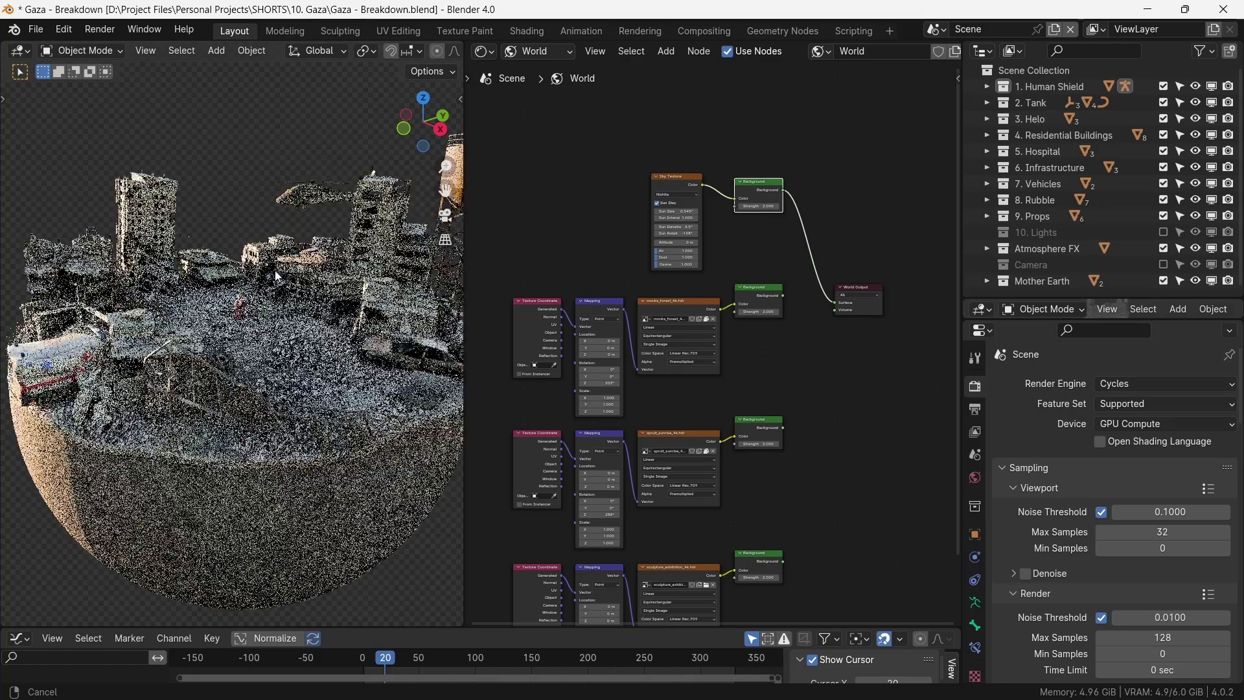
{"action": "scroll", "coordinate": [280, 324], "scroll_direction": "down", "scroll_amount": 4}
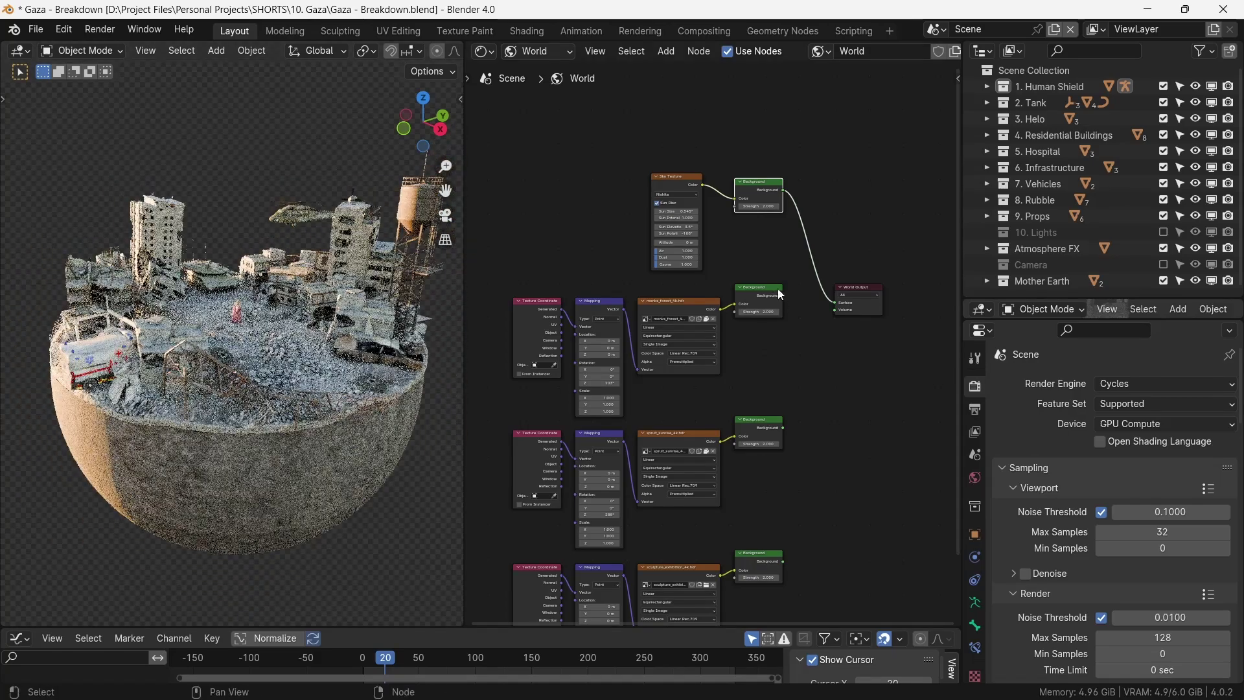
{"action": "left_click", "coordinate": [769, 295], "text": "ctrl+shift"}
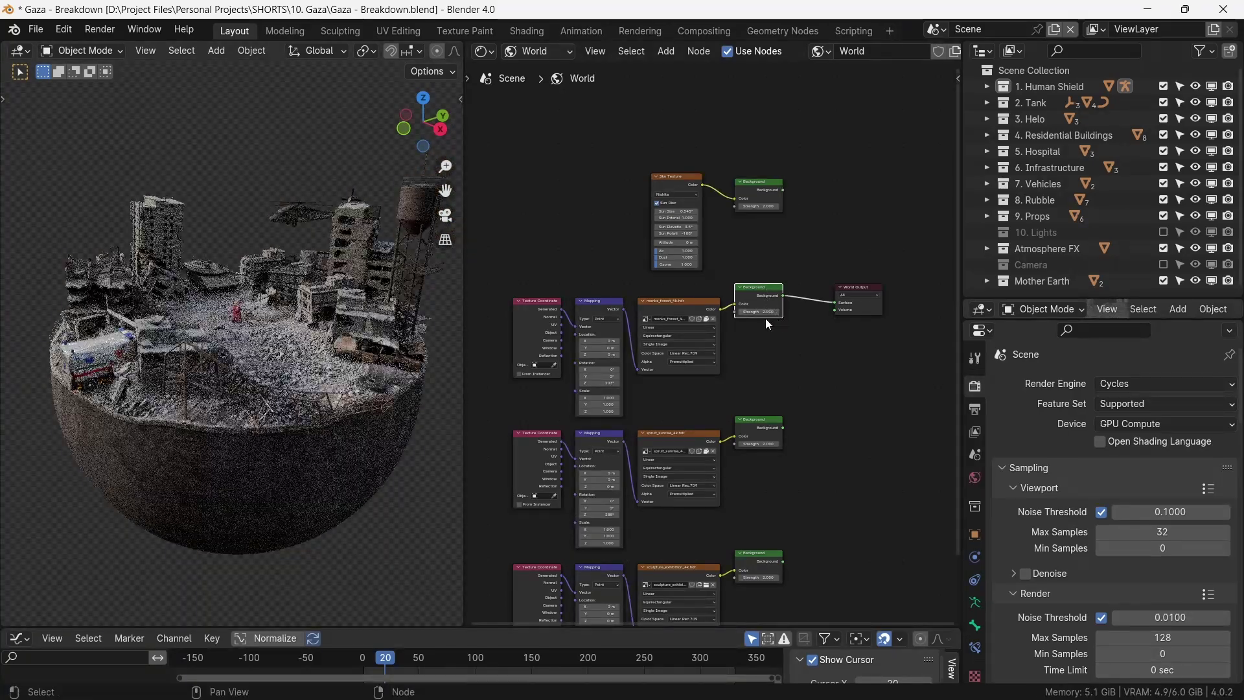
{"action": "middle_click_drag", "start_coordinate": [295, 368], "coordinate": [293, 383]}
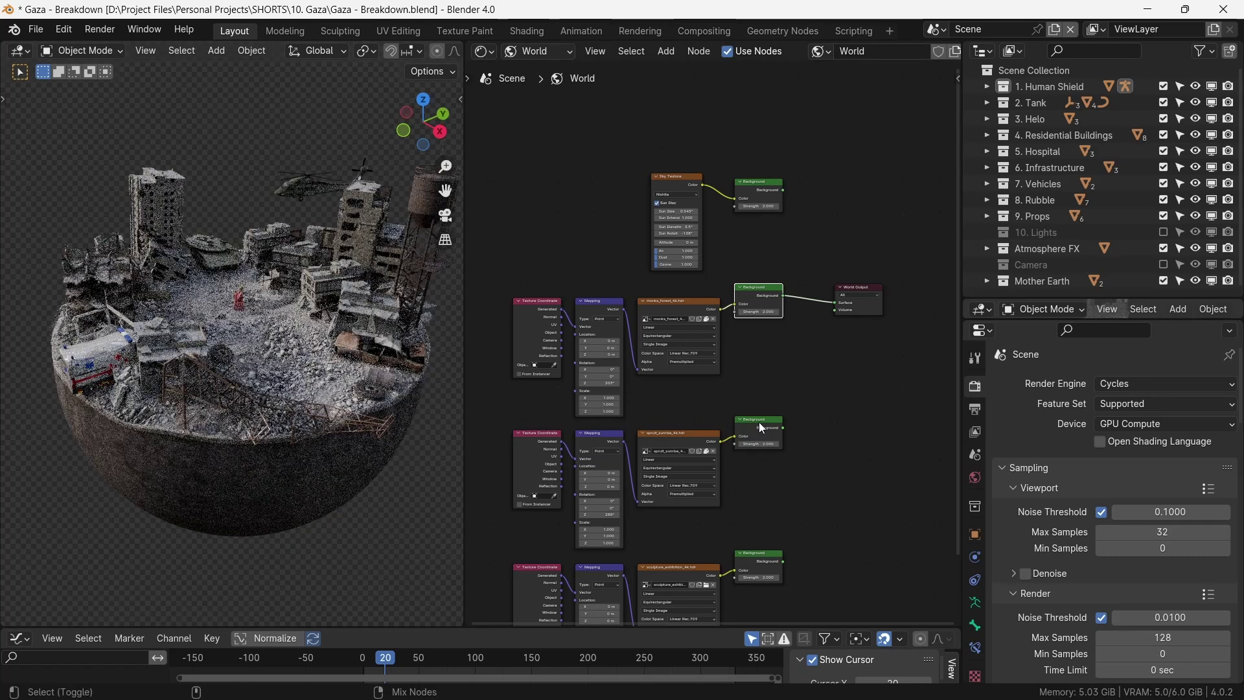
{"action": "left_click", "coordinate": [764, 428], "text": "ctrl+shift"}
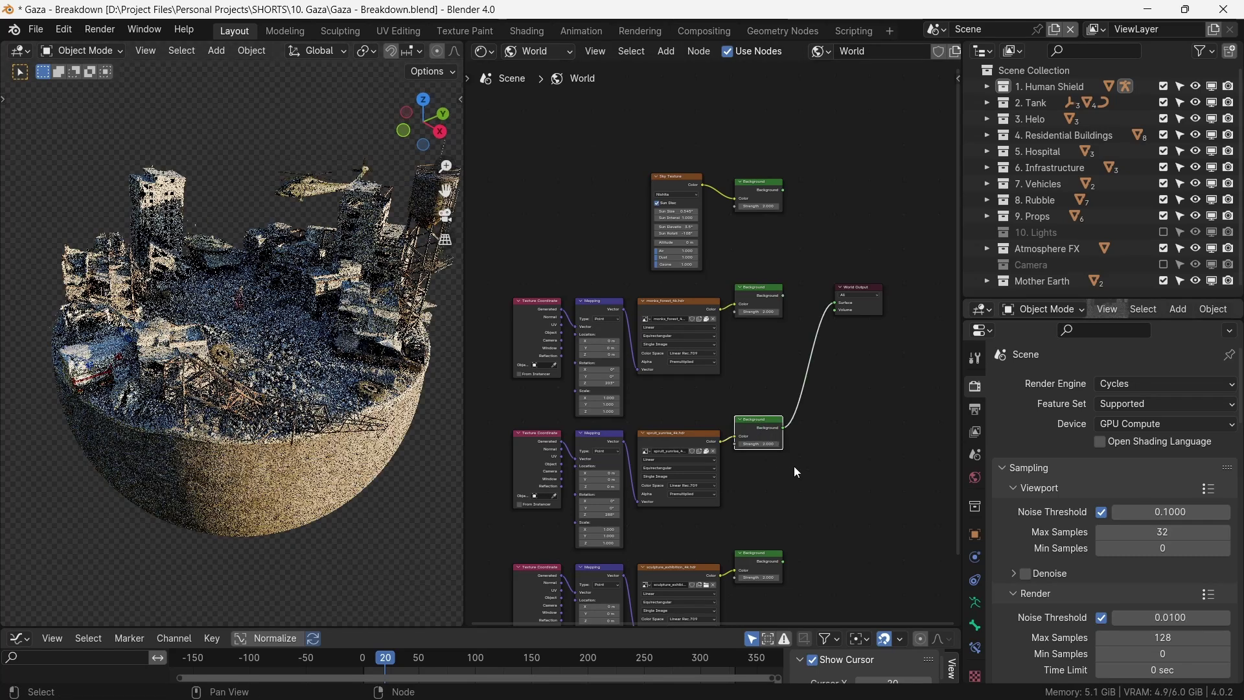
{"action": "left_click", "coordinate": [760, 555], "text": "ctrl+shift"}
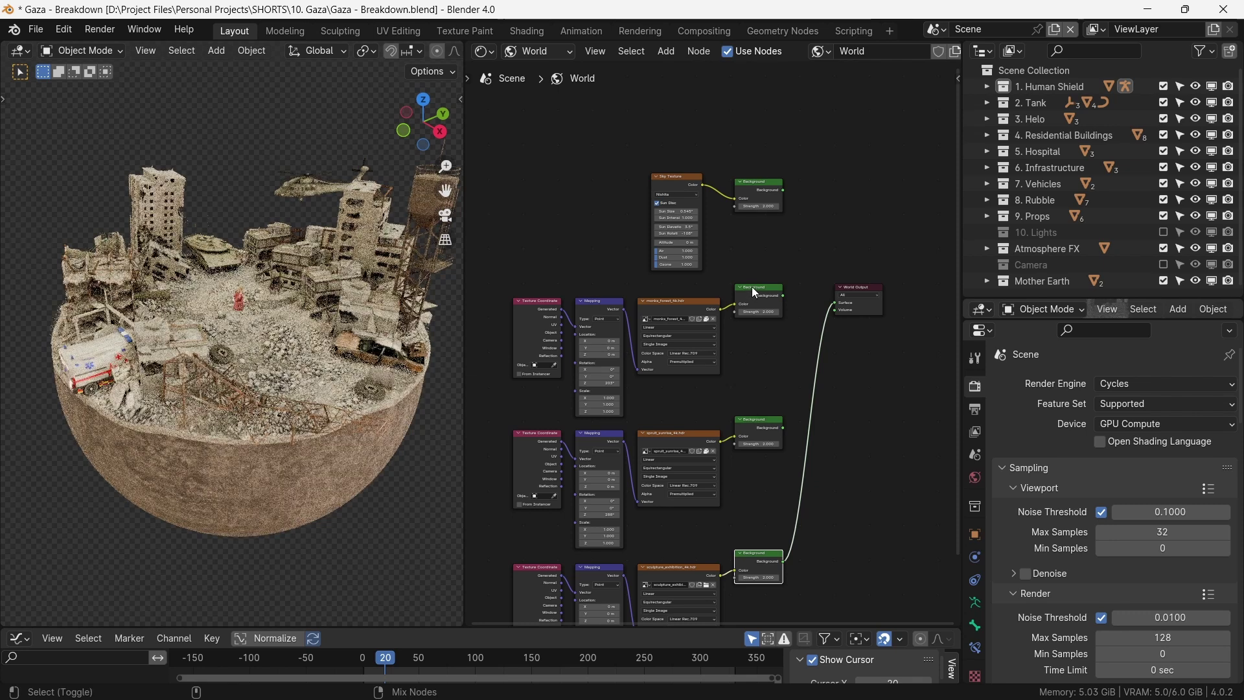
{"action": "left_click", "coordinate": [753, 289], "text": "ctrl+shift"}
{"action": "middle_click_drag", "start_coordinate": [290, 379], "coordinate": [464, 312]}
{"action": "left_click_drag", "start_coordinate": [464, 311], "coordinate": [558, 311]}
{"action": "middle_click_drag", "start_coordinate": [363, 340], "coordinate": [290, 310]}
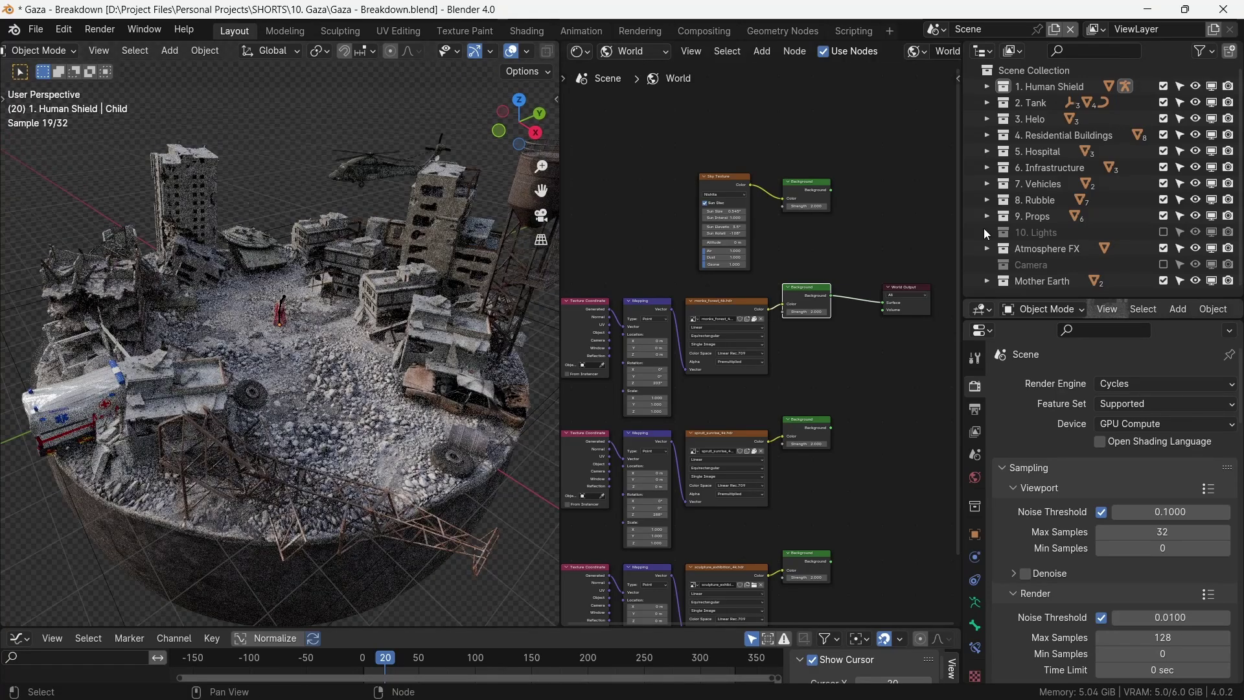
- Select the Area light, place it beside the red-clad figure, and zoom to check
{"action": "left_click", "coordinate": [1083, 232]}
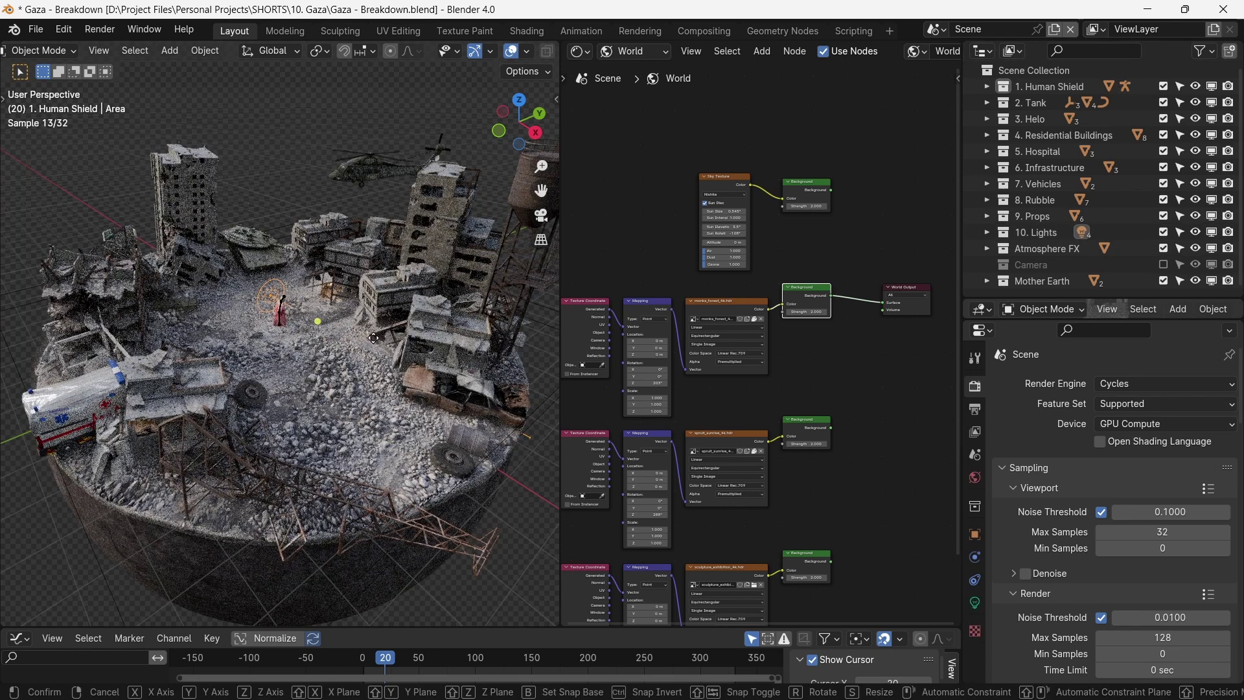
{"action": "key", "text": "r"}
{"action": "left_click", "coordinate": [353, 327]}
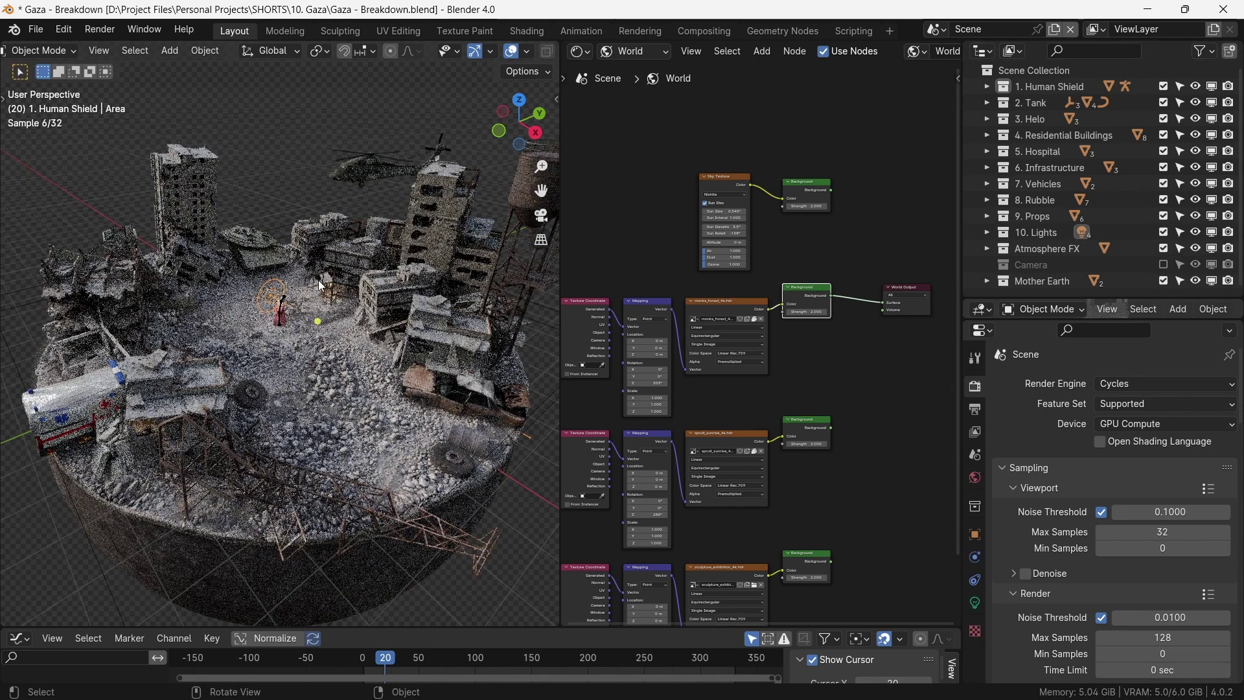
{"action": "scroll", "coordinate": [323, 287], "scroll_direction": "up", "scroll_amount": 8}
{"action": "scroll", "coordinate": [338, 292], "scroll_direction": "down", "scroll_amount": 5}
{"action": "scroll", "coordinate": [353, 285], "scroll_direction": "up", "scroll_amount": 10}
{"action": "scroll", "coordinate": [355, 291], "scroll_direction": "down", "scroll_amount": 8}
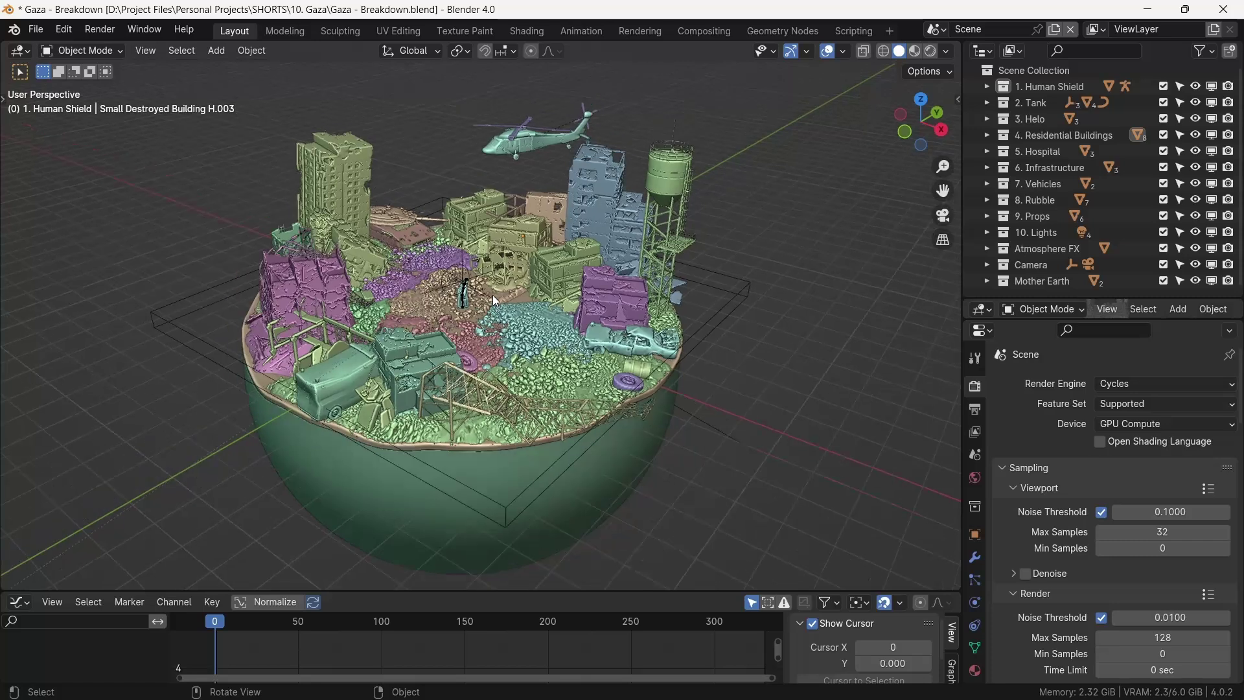
{"action": "key", "text": "KP_0"}
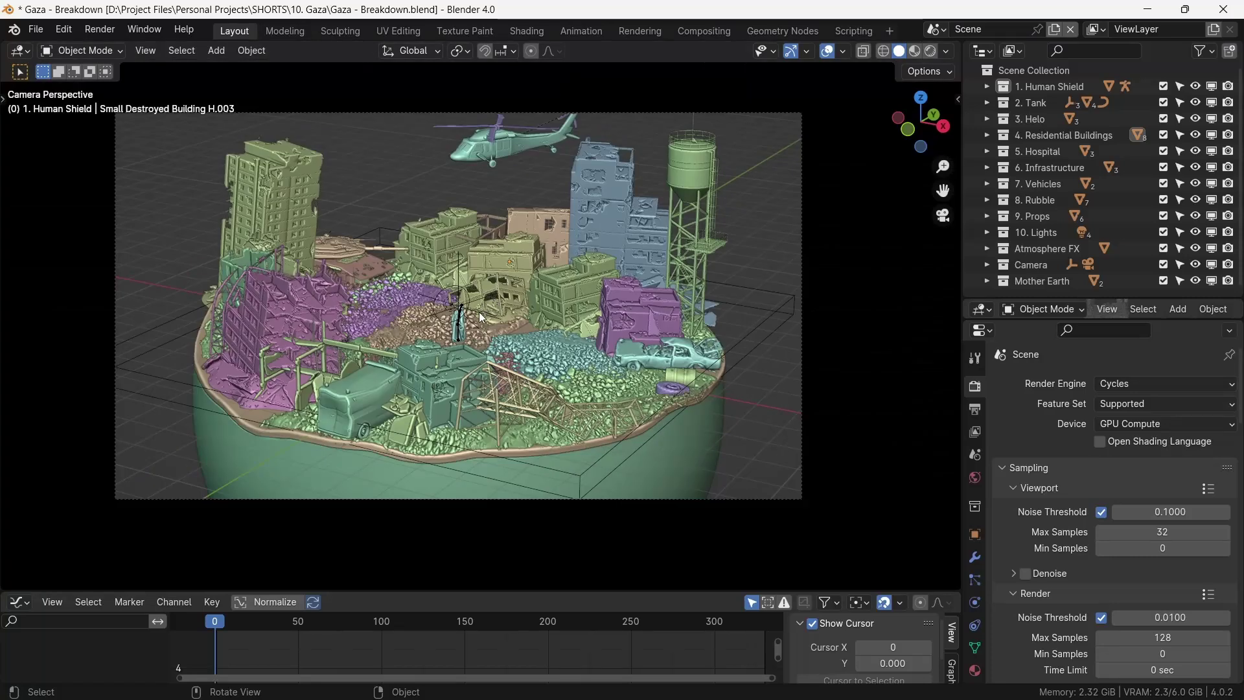
{"action": "scroll", "coordinate": [1138, 507], "scroll_direction": "down", "scroll_amount": 8}
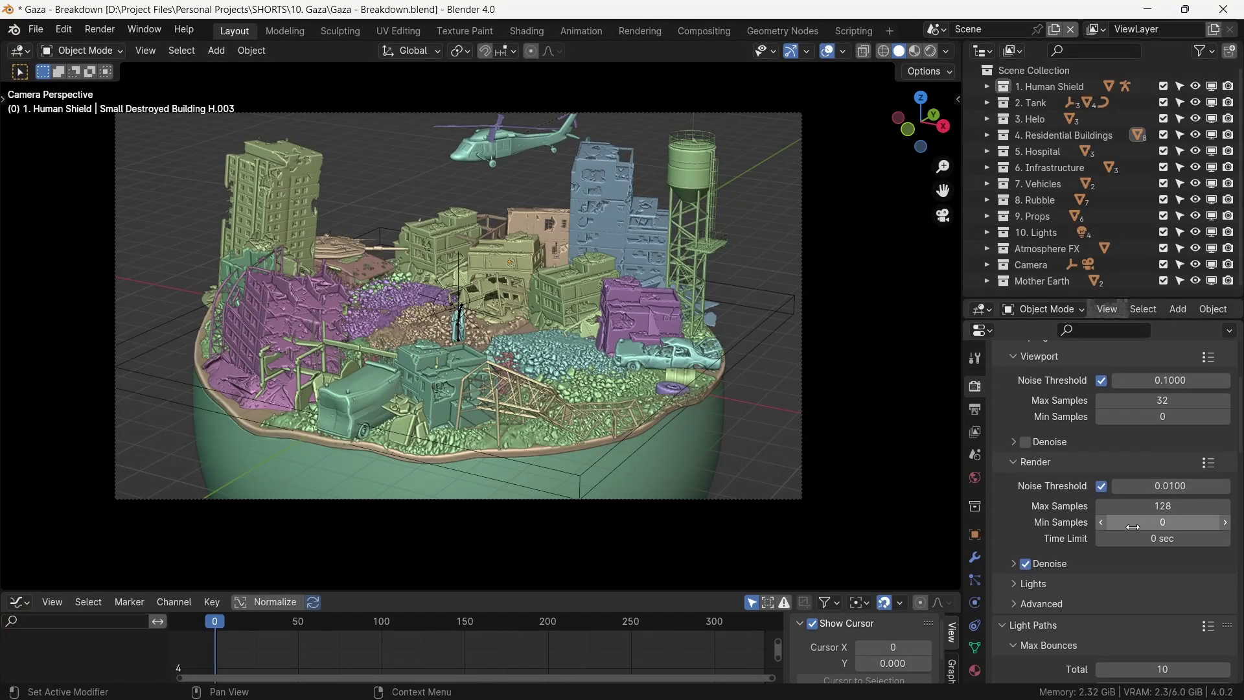
{"action": "scroll", "coordinate": [1022, 476], "scroll_direction": "down", "scroll_amount": 10}
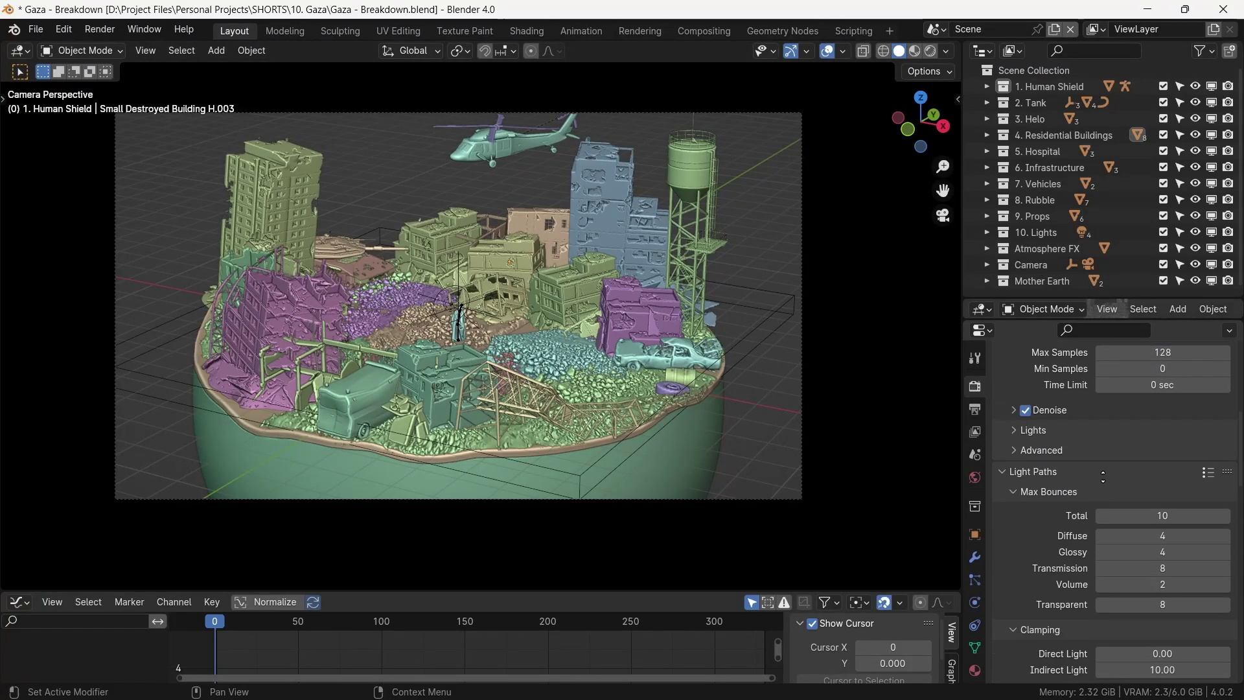
{"action": "scroll", "coordinate": [1073, 368], "scroll_direction": "down", "scroll_amount": 6}
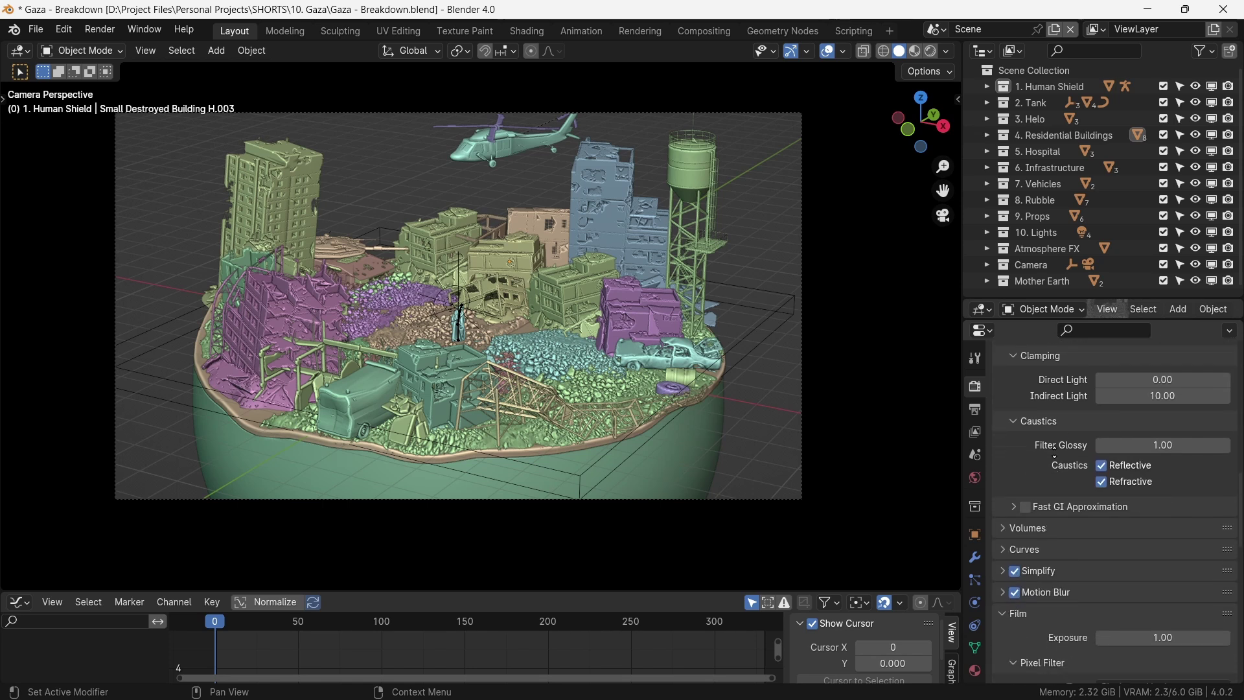
{"action": "scroll", "coordinate": [1018, 482], "scroll_direction": "down", "scroll_amount": 5}
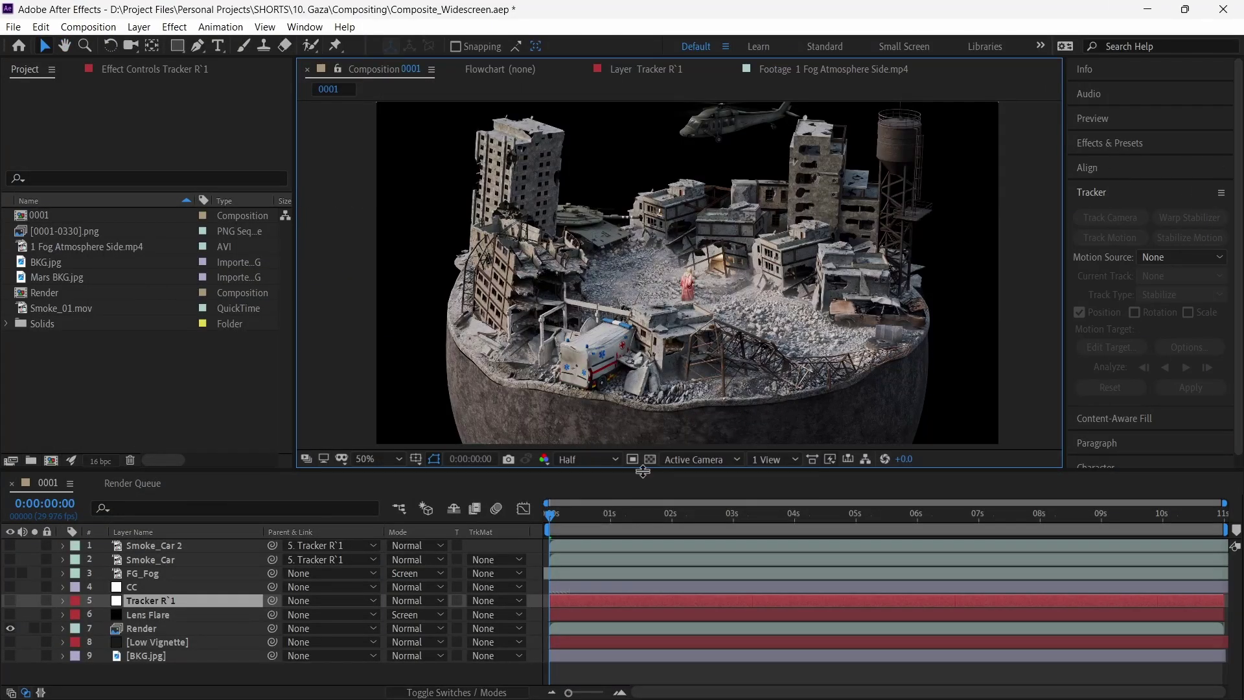
- Show the BKG.jpg background and Low Vignette layers, comparing the vignette on and off
{"action": "left_click_drag", "start_coordinate": [643, 469], "coordinate": [643, 477]}
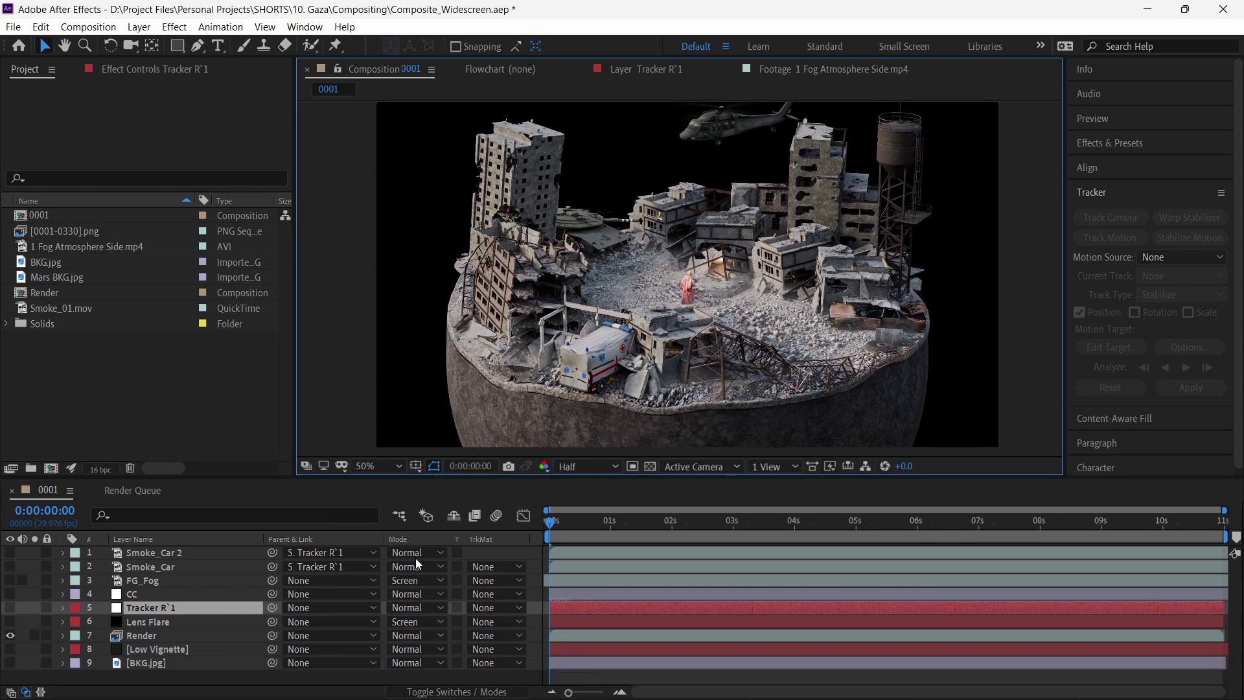
{"action": "left_click", "coordinate": [10, 662]}
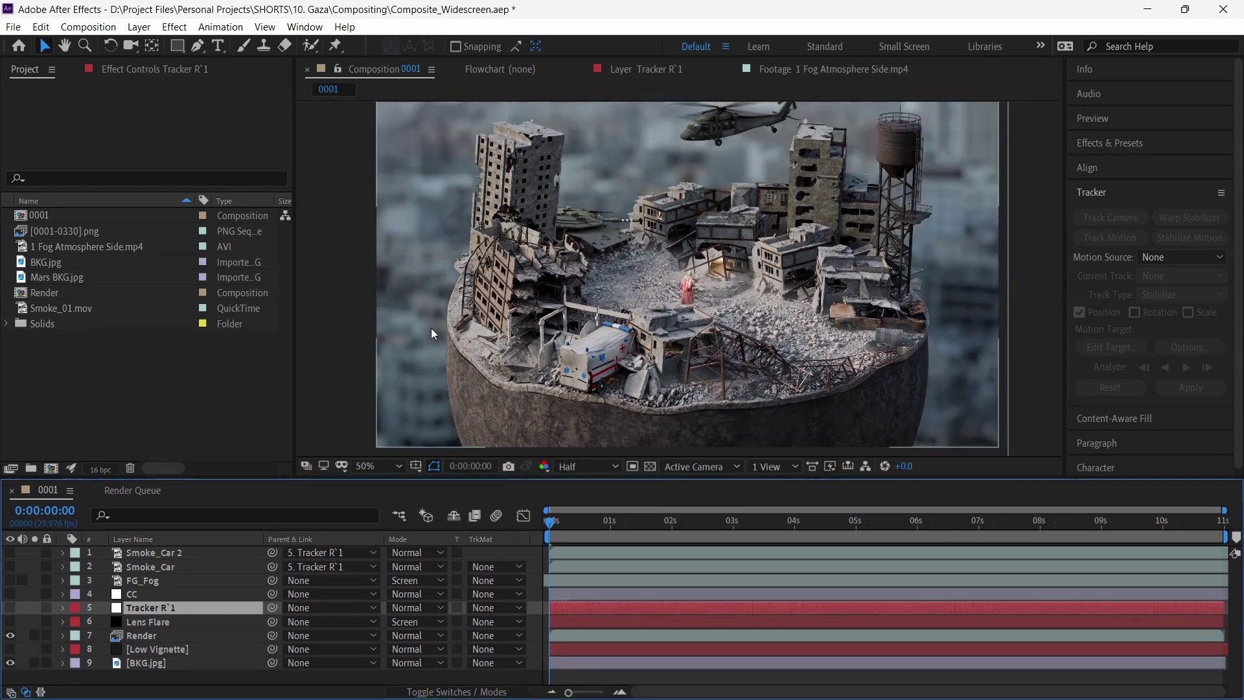
{"action": "left_click", "coordinate": [155, 663]}
{"action": "left_click_drag", "start_coordinate": [581, 519], "coordinate": [550, 530]}
{"action": "left_click_drag", "start_coordinate": [10, 661], "coordinate": [10, 650]}
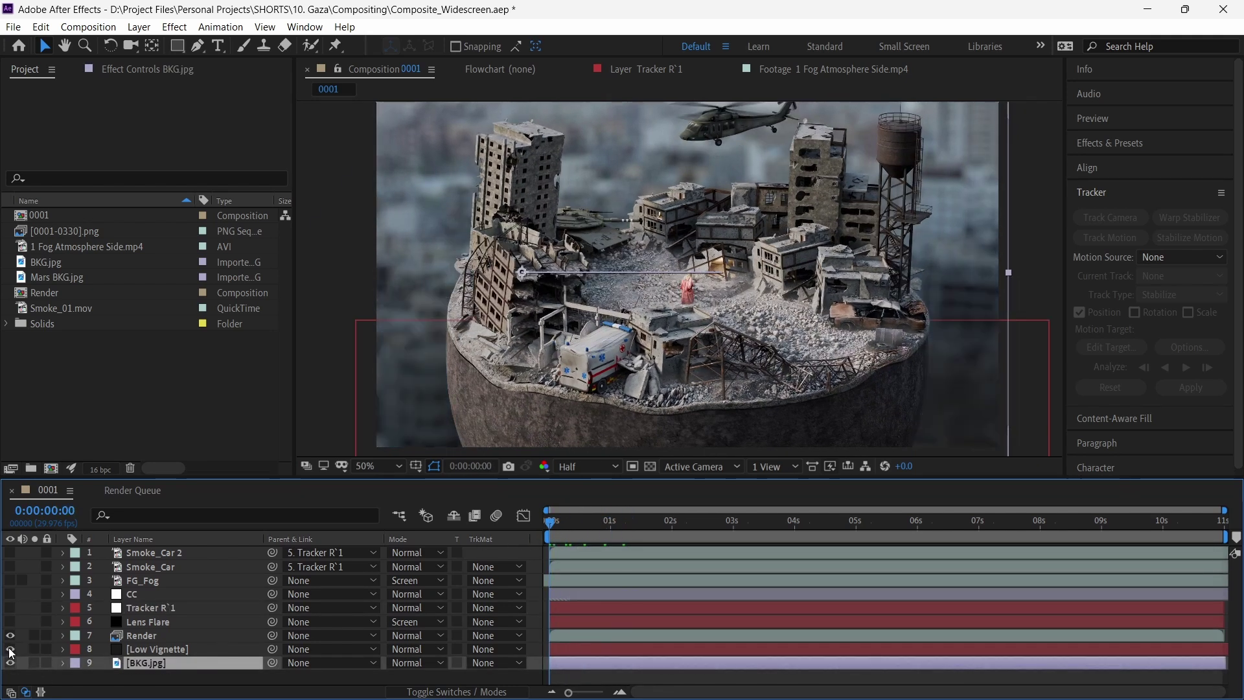
{"action": "left_click", "coordinate": [14, 650]}
{"action": "left_click", "coordinate": [14, 650]}
- Briefly show the Tracker R`1 curve, scrub to about 1 second 19, then hide it
{"action": "left_click", "coordinate": [148, 609]}
{"action": "left_click", "coordinate": [10, 607]}
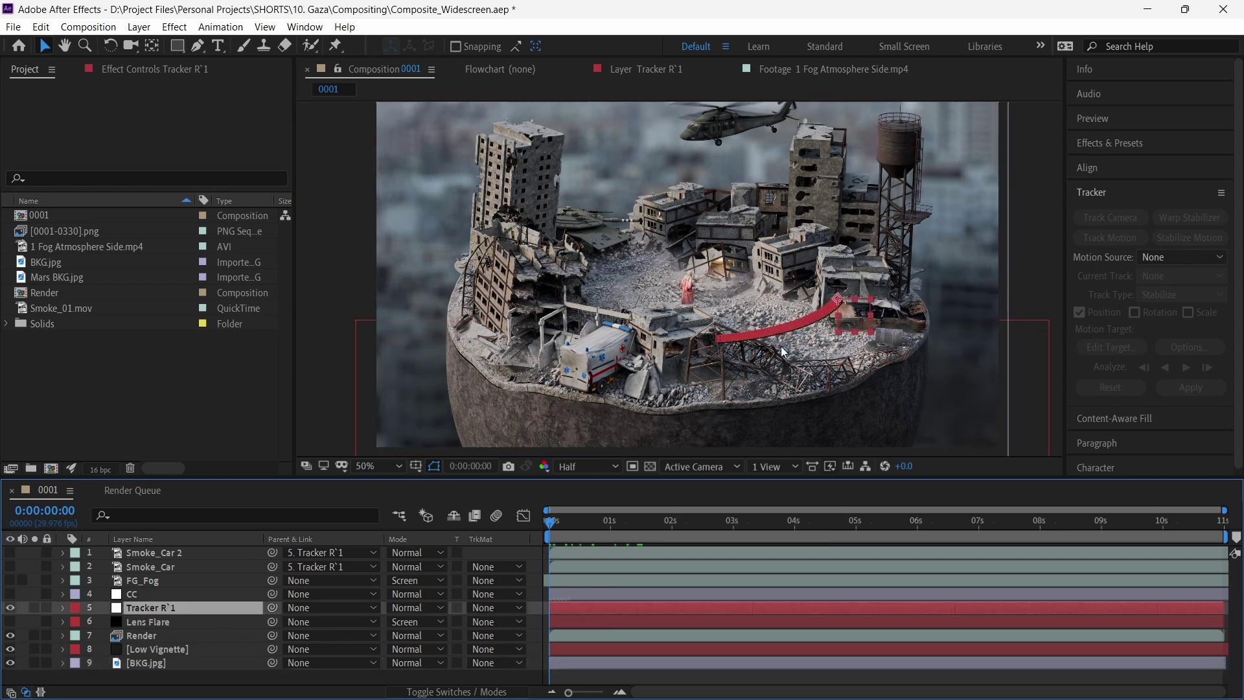
{"action": "left_click_drag", "start_coordinate": [554, 526], "coordinate": [529, 546]}
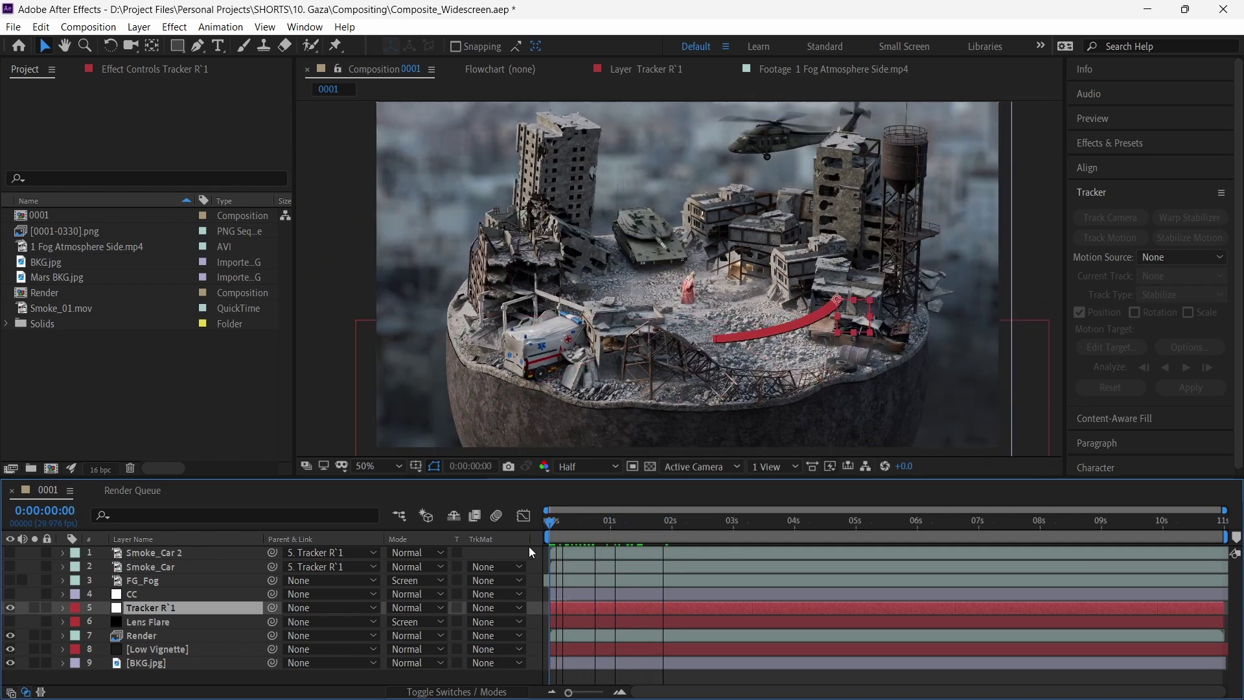
{"action": "left_click", "coordinate": [10, 607]}
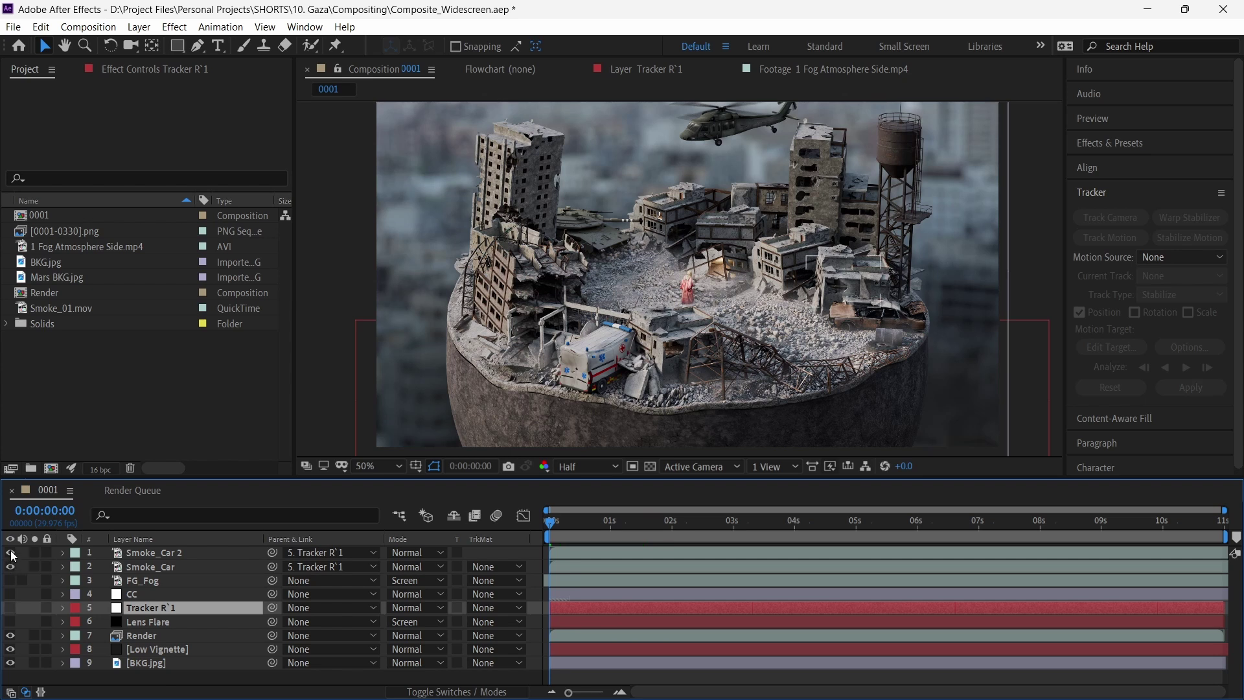
- Turn on the CC colour-correction layer
{"action": "scroll", "coordinate": [891, 317], "scroll_direction": "up", "scroll_amount": 4}
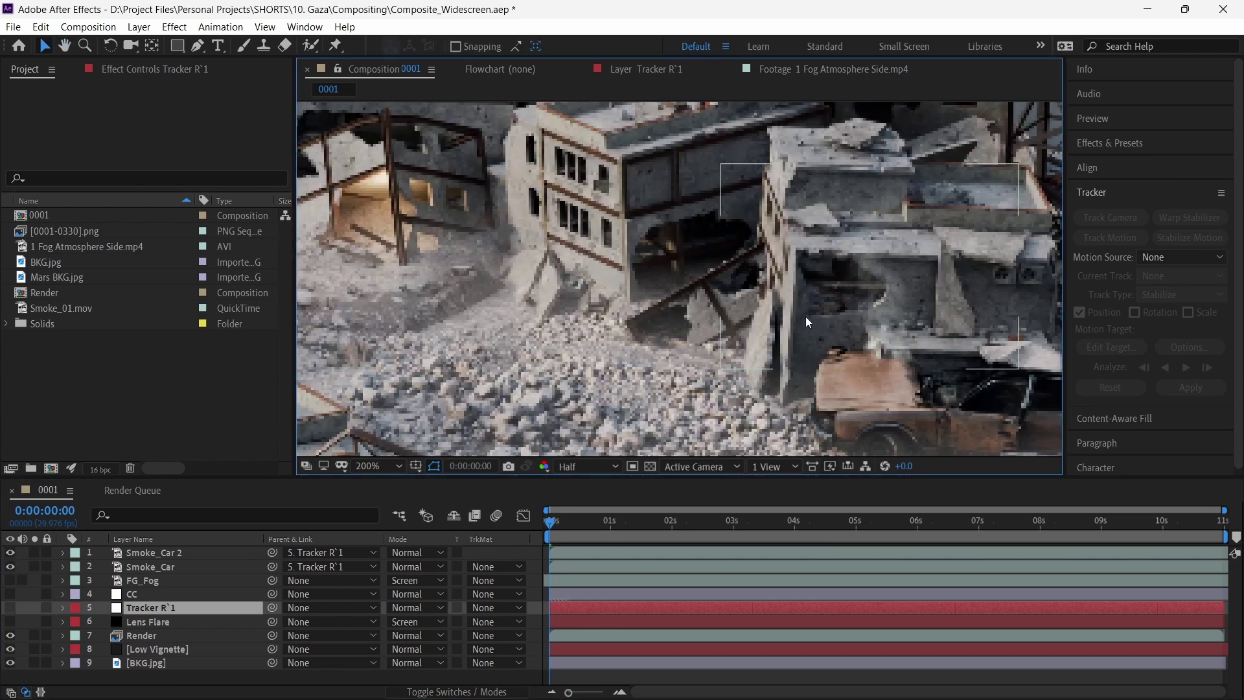
{"action": "scroll", "coordinate": [806, 322], "scroll_direction": "down", "scroll_amount": 4}
{"action": "left_click", "coordinate": [123, 594]}
{"action": "left_click", "coordinate": [10, 594]}
{"action": "left_click", "coordinate": [11, 594]}
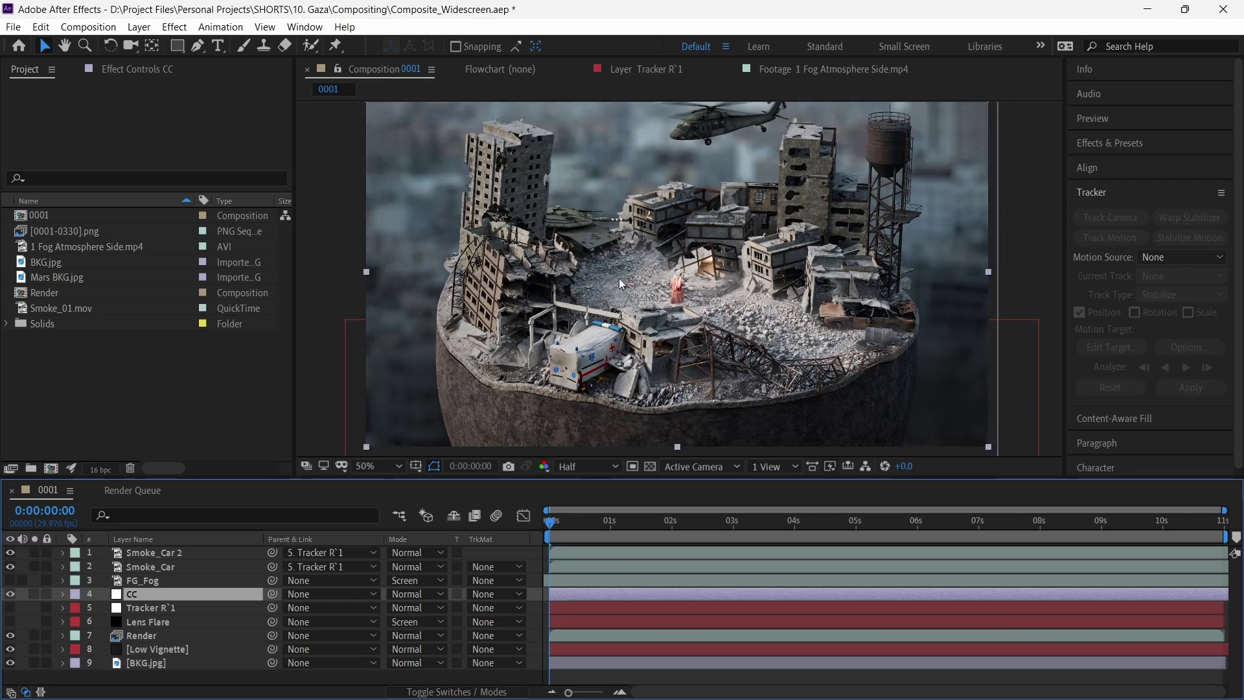
- Toggle Lens Flare and FG_Fog visibility to compare, leaving both enabled
{"action": "left_click", "coordinate": [10, 622]}
{"action": "left_click", "coordinate": [10, 622]}
{"action": "left_click", "coordinate": [10, 622]}
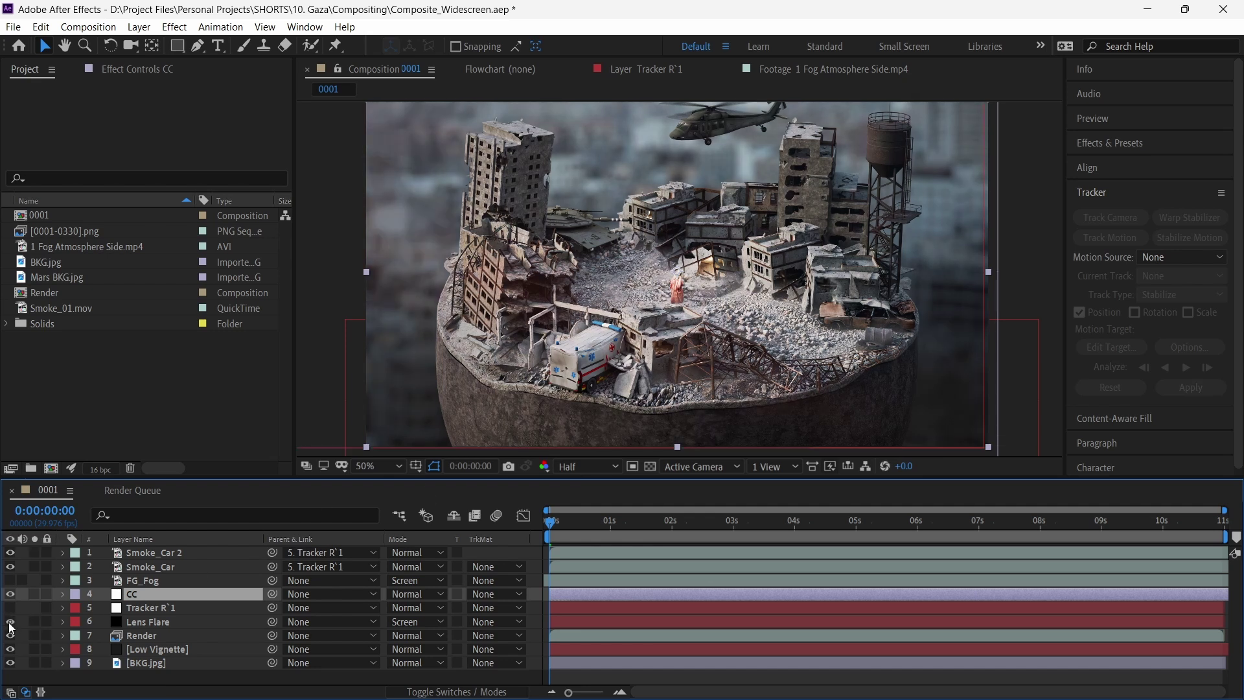
{"action": "left_click", "coordinate": [11, 581]}
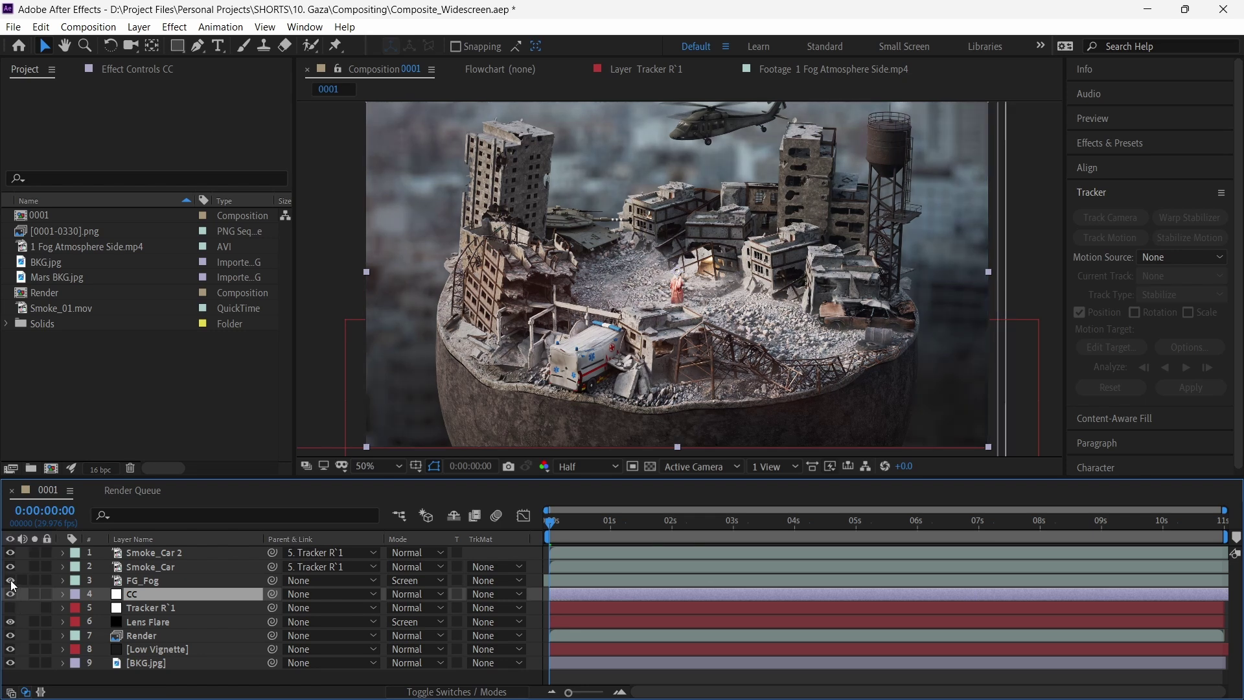
{"action": "left_click", "coordinate": [11, 581]}
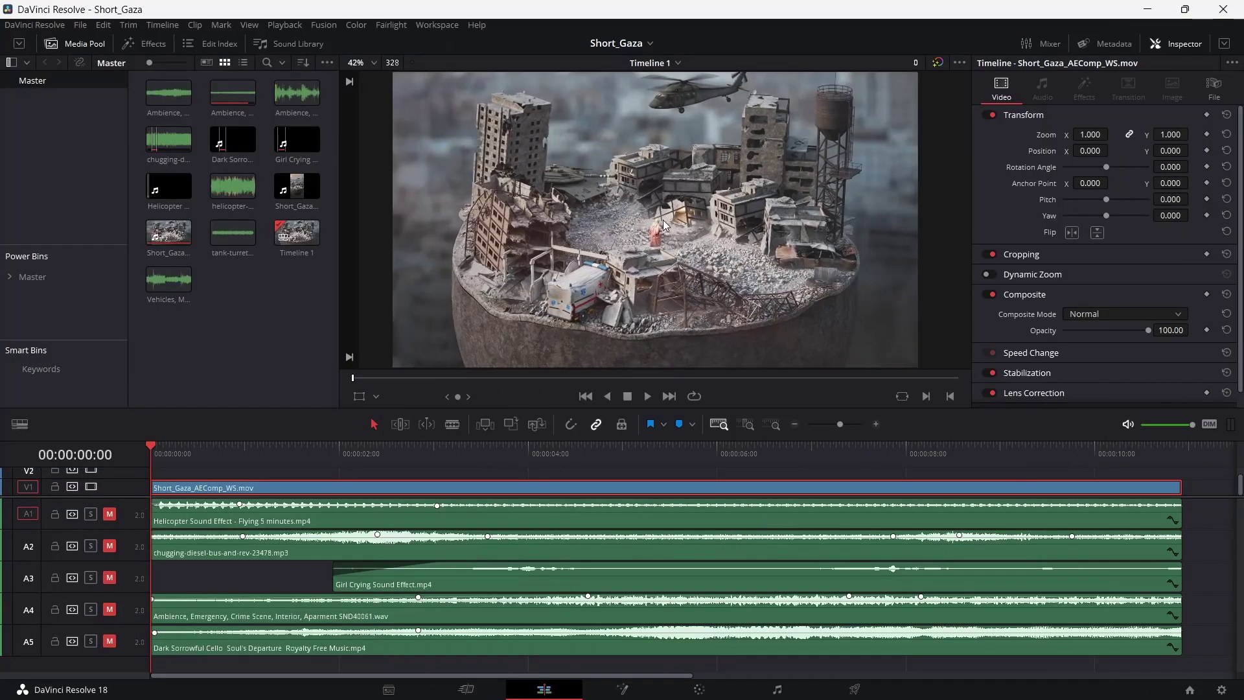
- Unmute the helicopter (A1) and diesel engine (A2) tracks and play back to check them
{"action": "left_click", "coordinate": [110, 514]}
{"action": "key", "text": "space"}
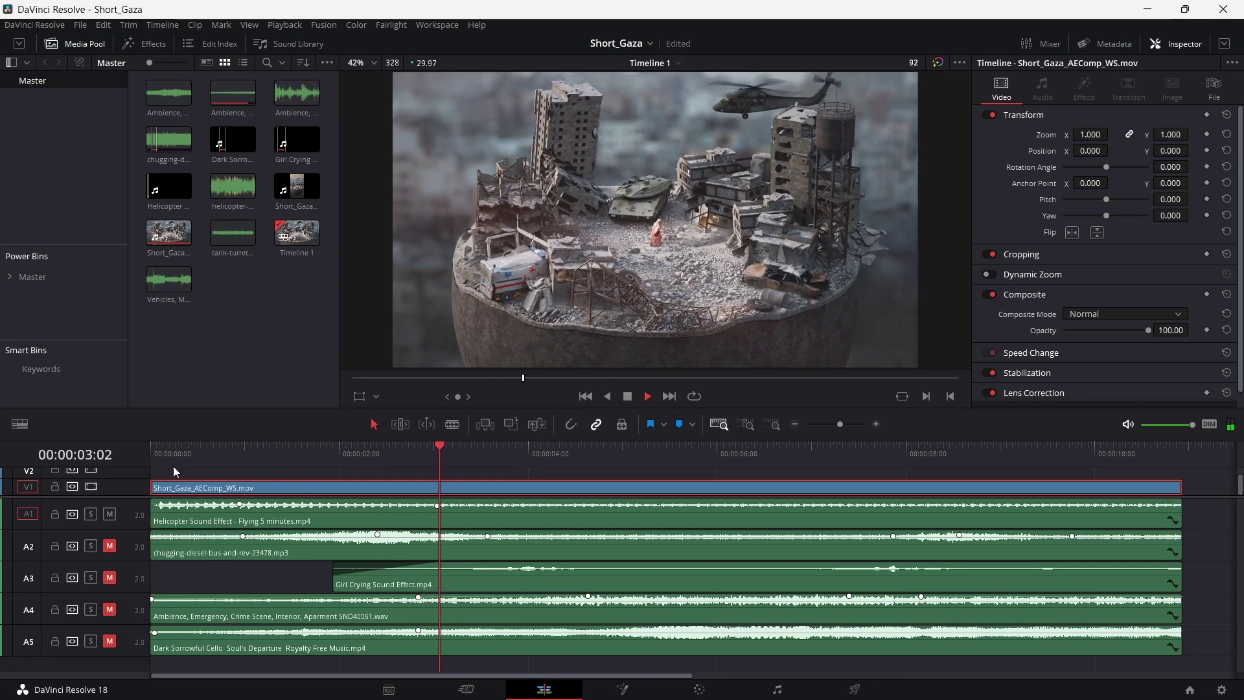
{"action": "left_click", "coordinate": [111, 545]}
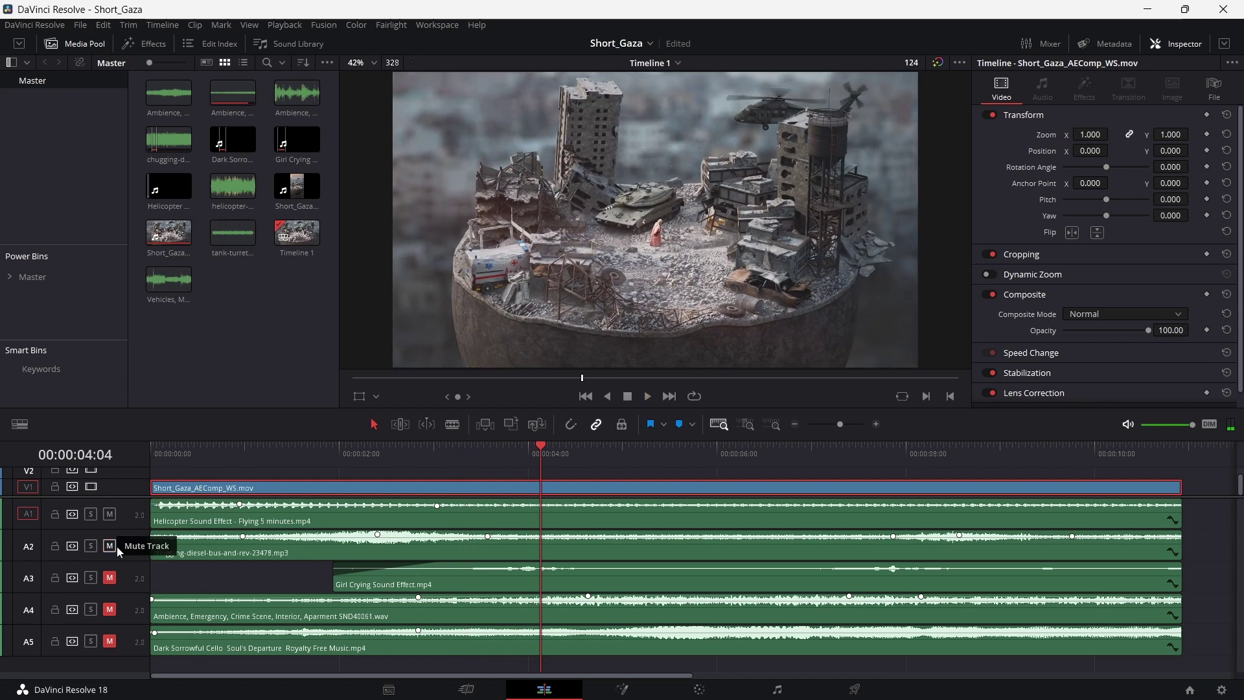
{"action": "left_click", "coordinate": [283, 450]}
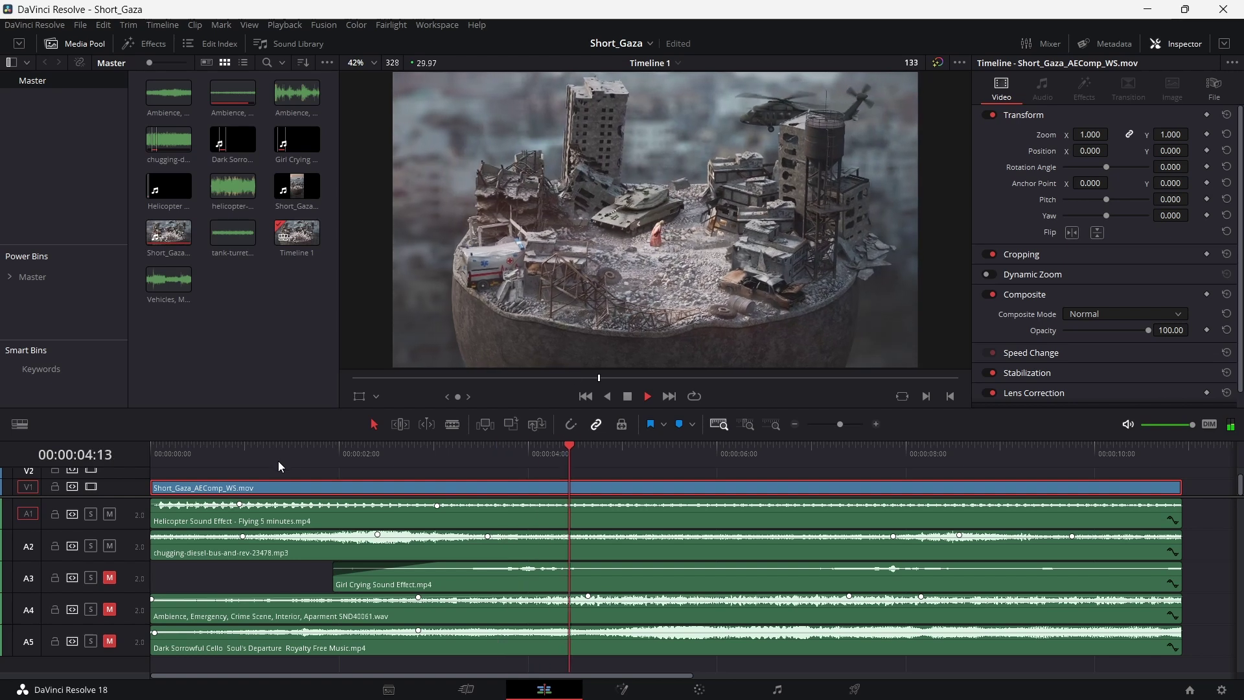
{"action": "key", "text": "space"}
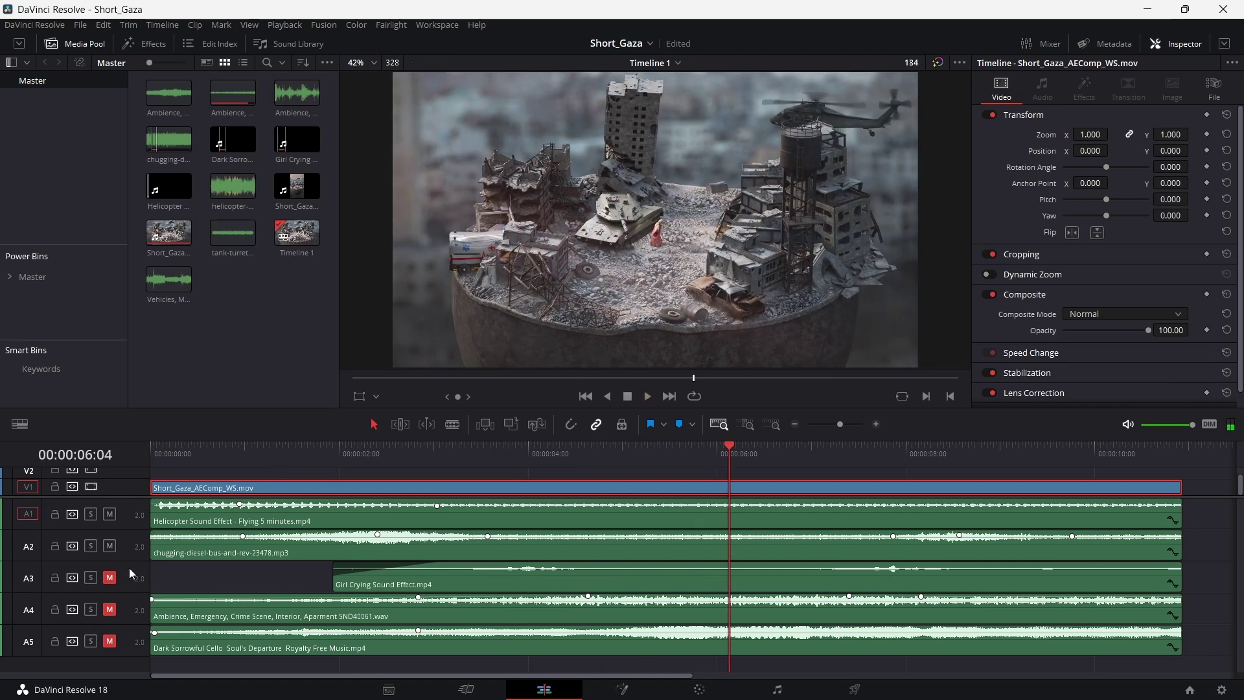
{"action": "left_click", "coordinate": [469, 454]}
{"action": "key", "text": "space"}
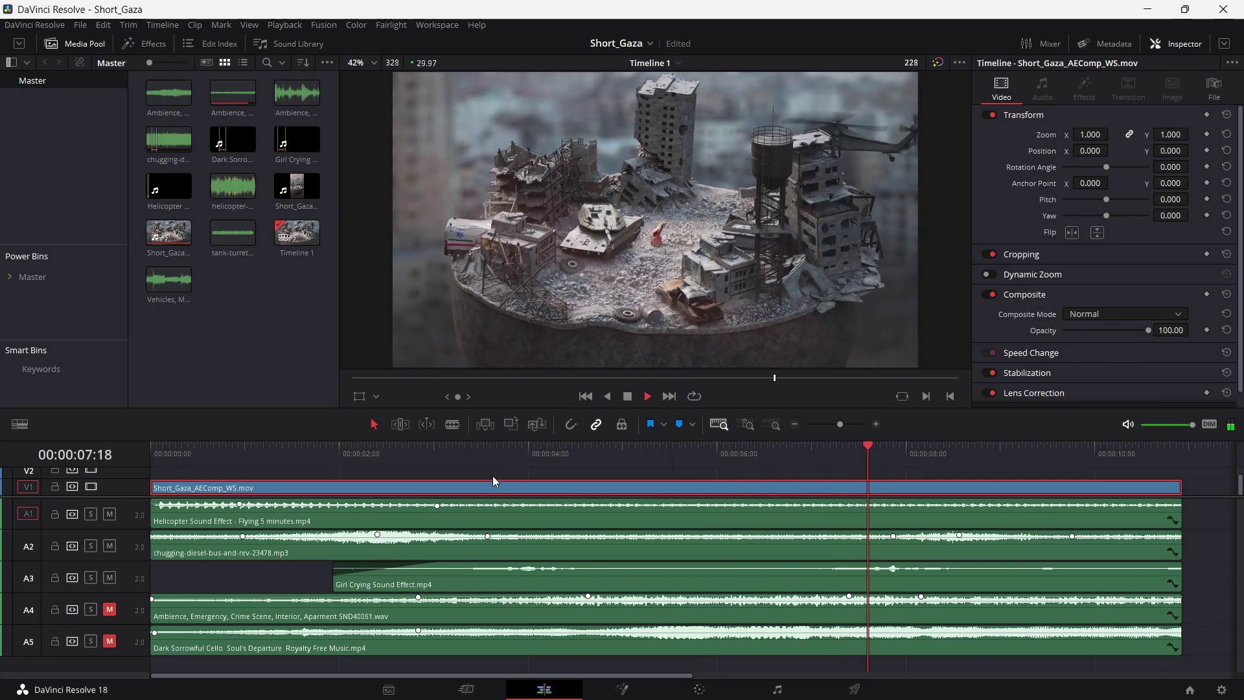
{"action": "key", "text": "space"}
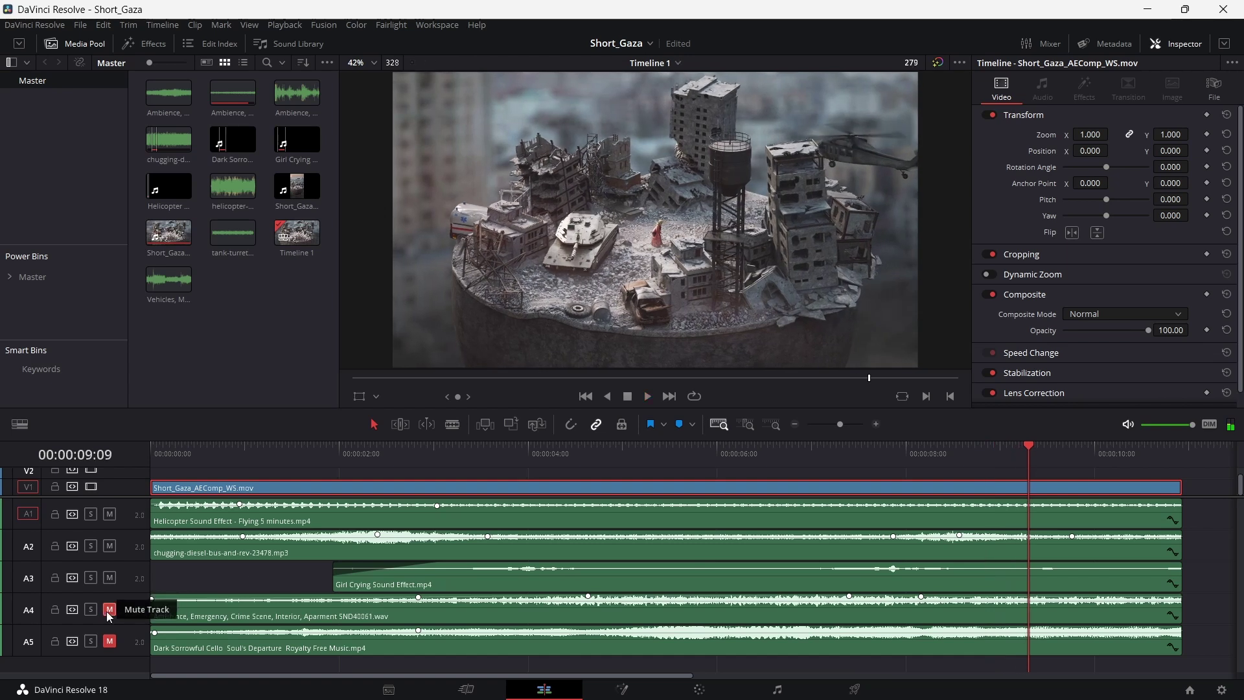
- Unmute the ambience (A4) and cello music (A5) tracks and replay the full mix from the start
{"action": "left_click", "coordinate": [108, 610]}
{"action": "left_click", "coordinate": [332, 456]}
{"action": "key", "text": "space"}
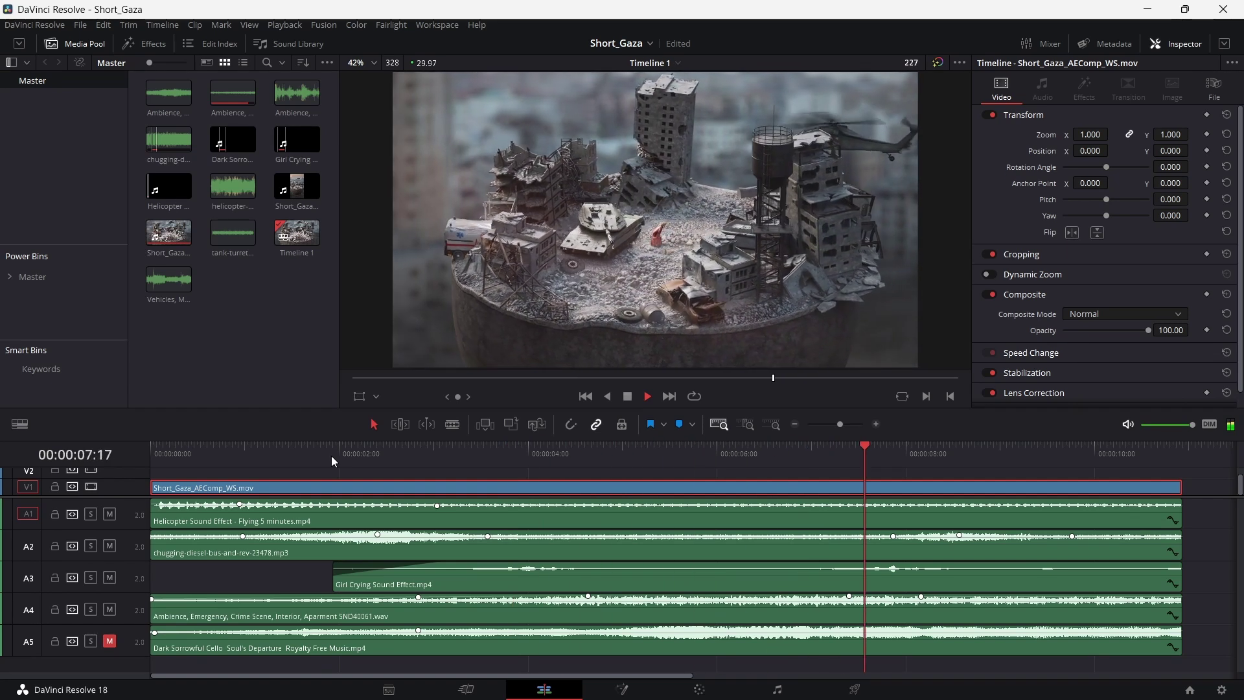
{"action": "key", "text": "space"}
{"action": "left_click", "coordinate": [110, 641]}
{"action": "left_click", "coordinate": [154, 453]}
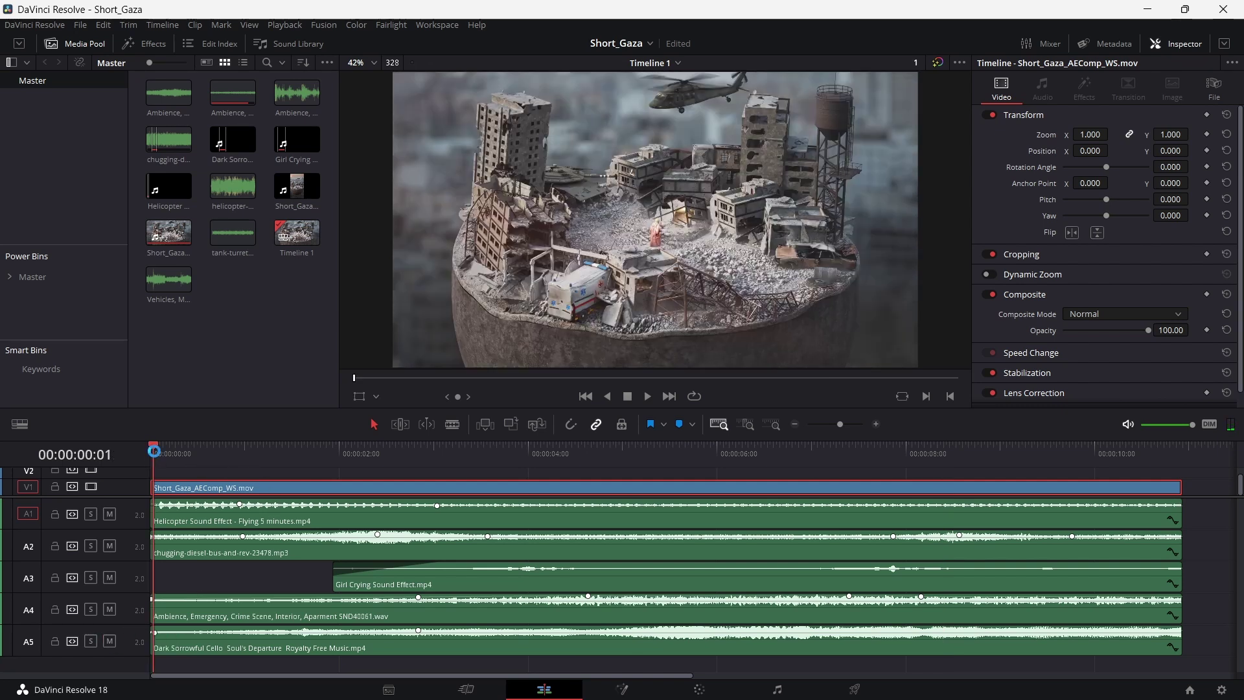